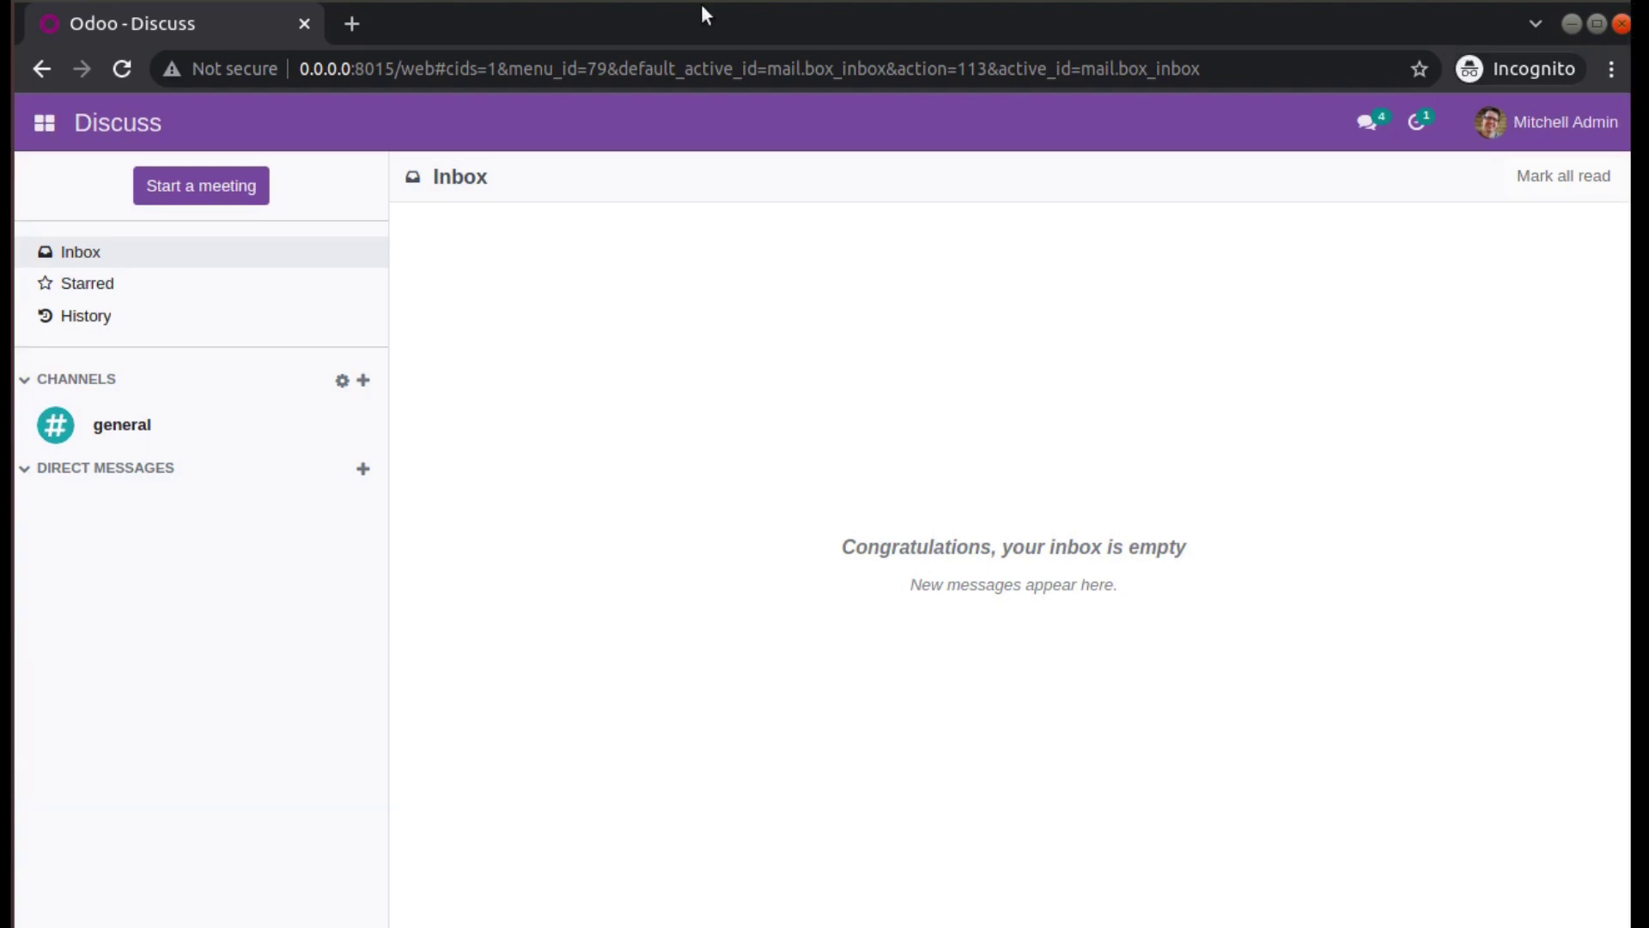
Step: Open invoice INV/2022/00002 from the Invoicing app
click(44, 122)
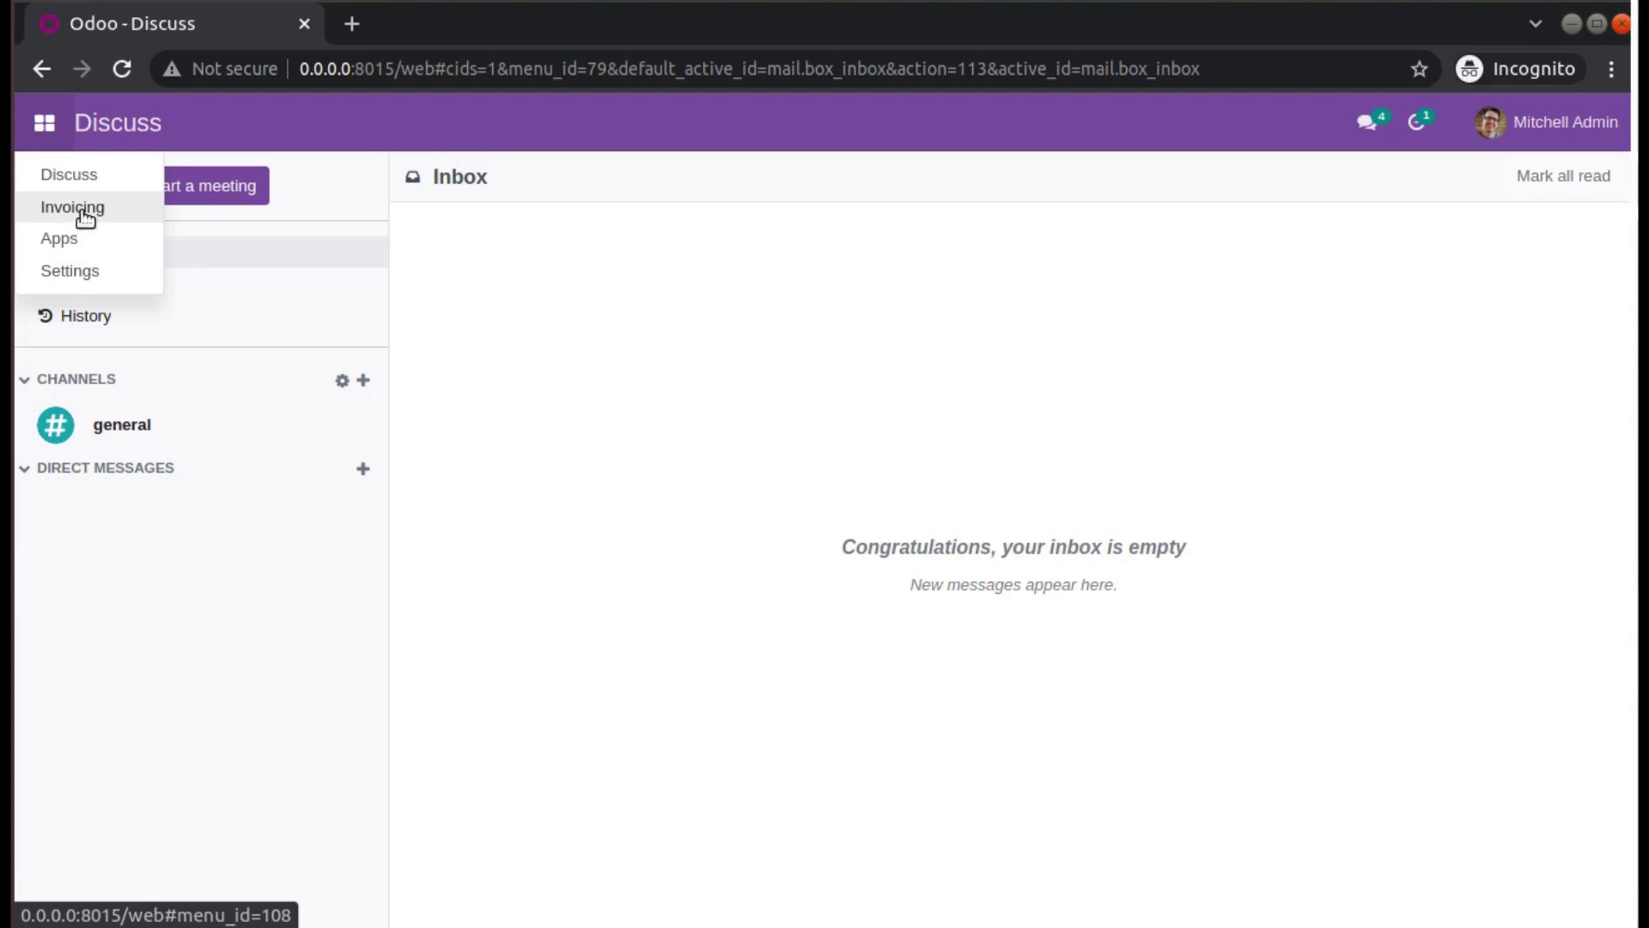
click(75, 212)
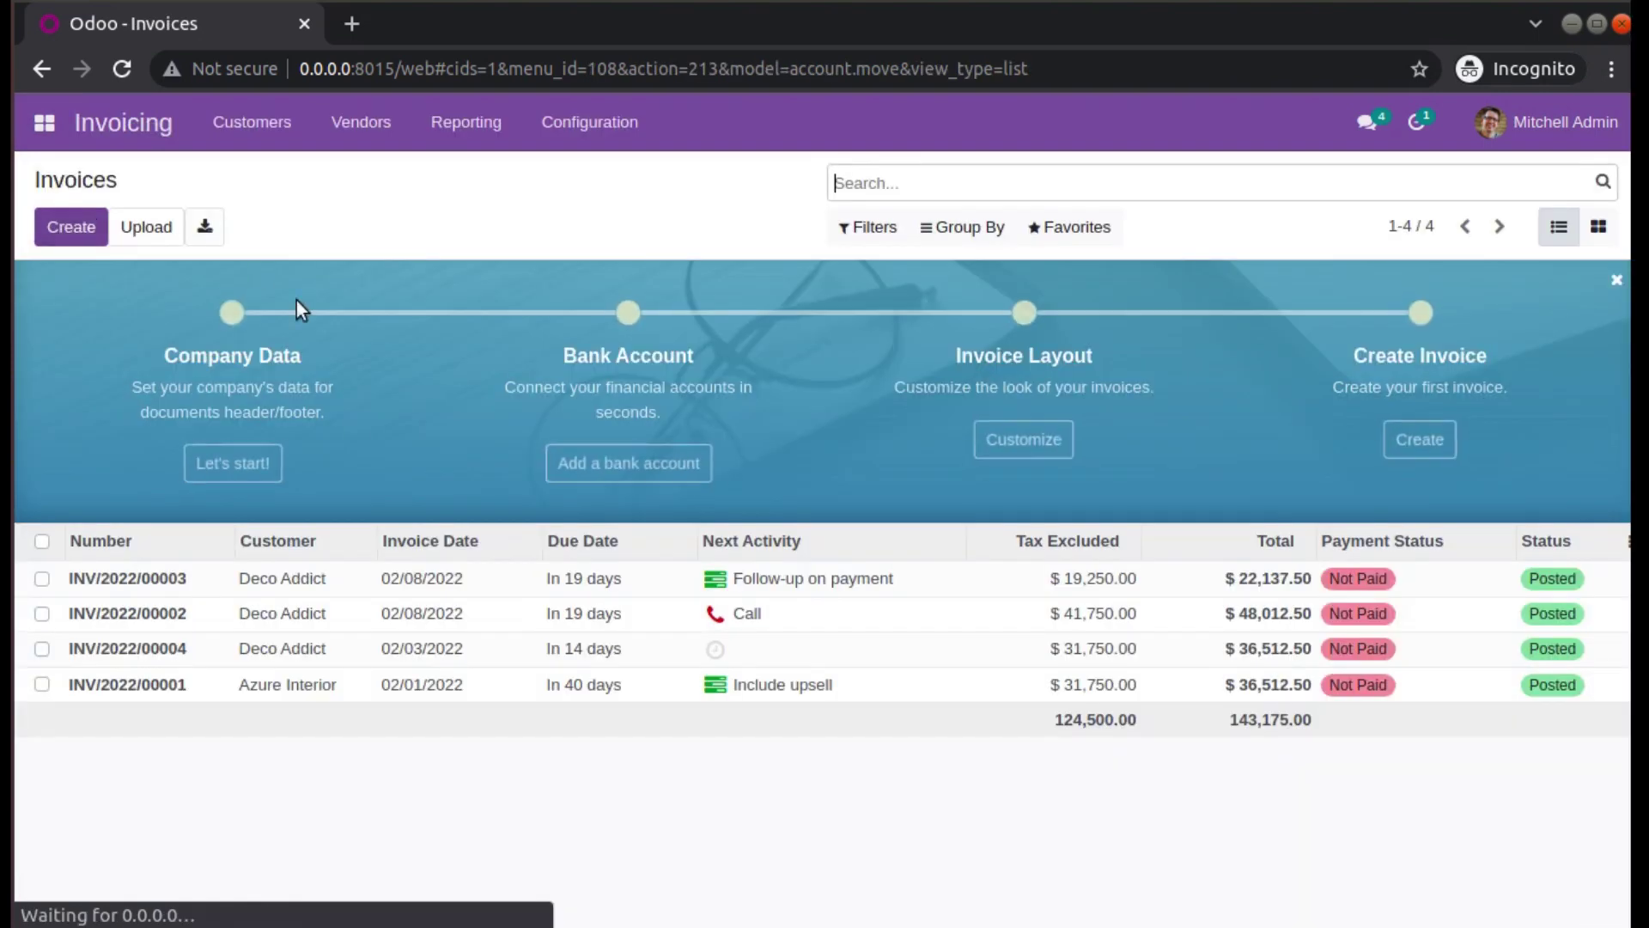
click(296, 608)
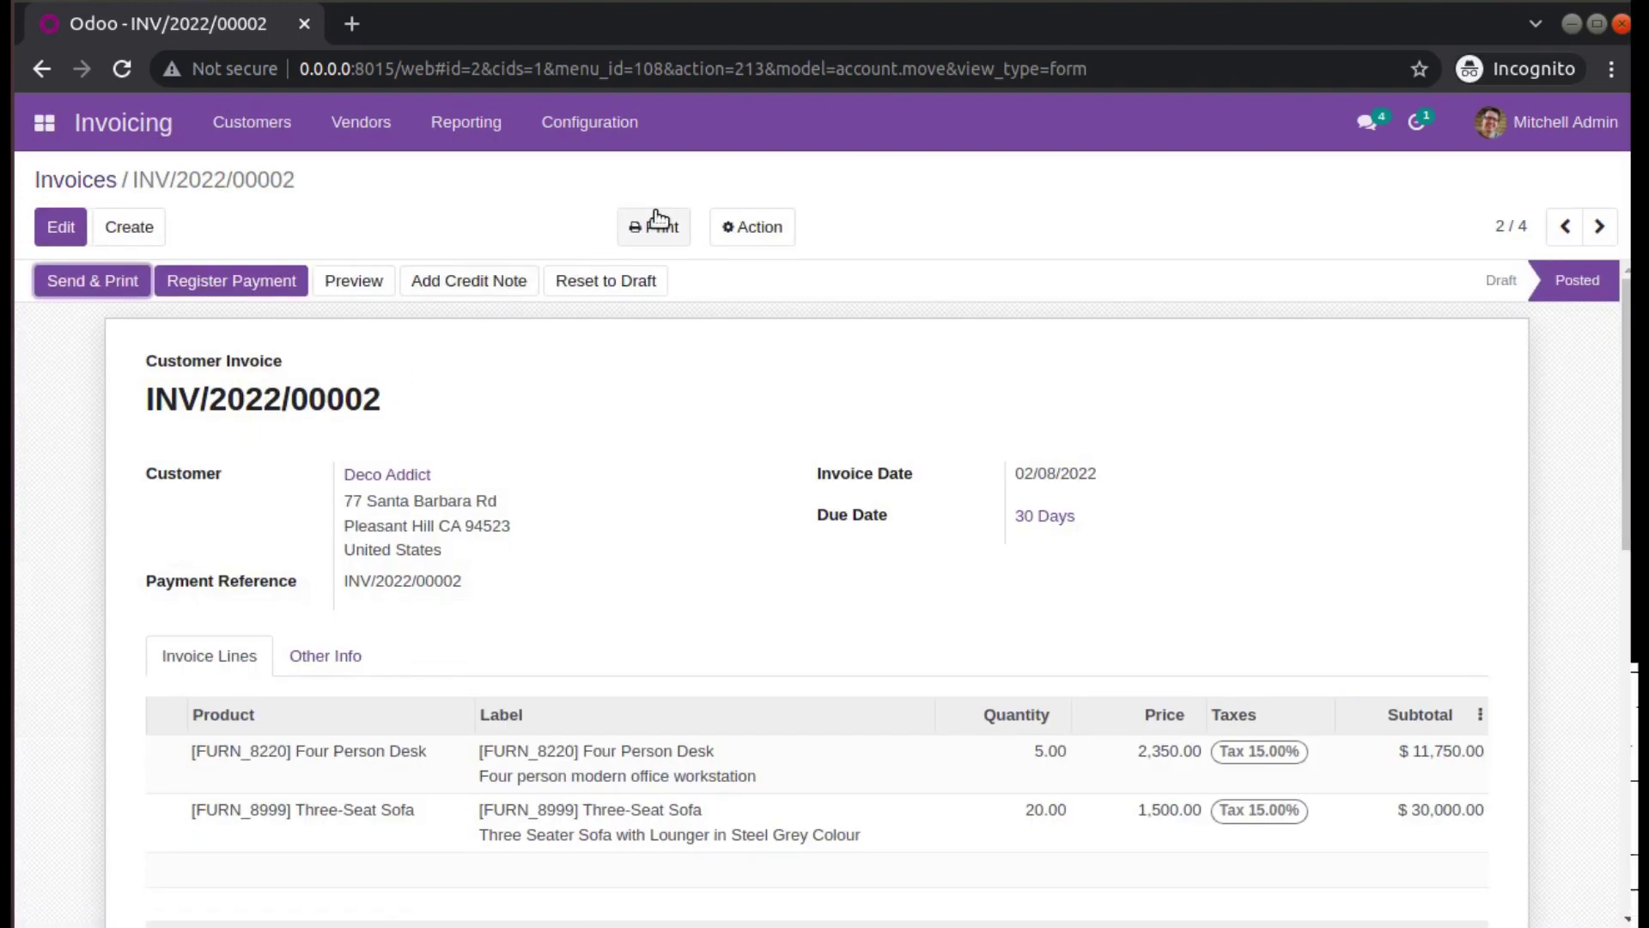
Step: Check the totals ($41,750.00 untaxed, $48,012.50 total) and select the leading $ symbol
scroll(648, 384, down, 1)
scroll(647, 384, down, 5)
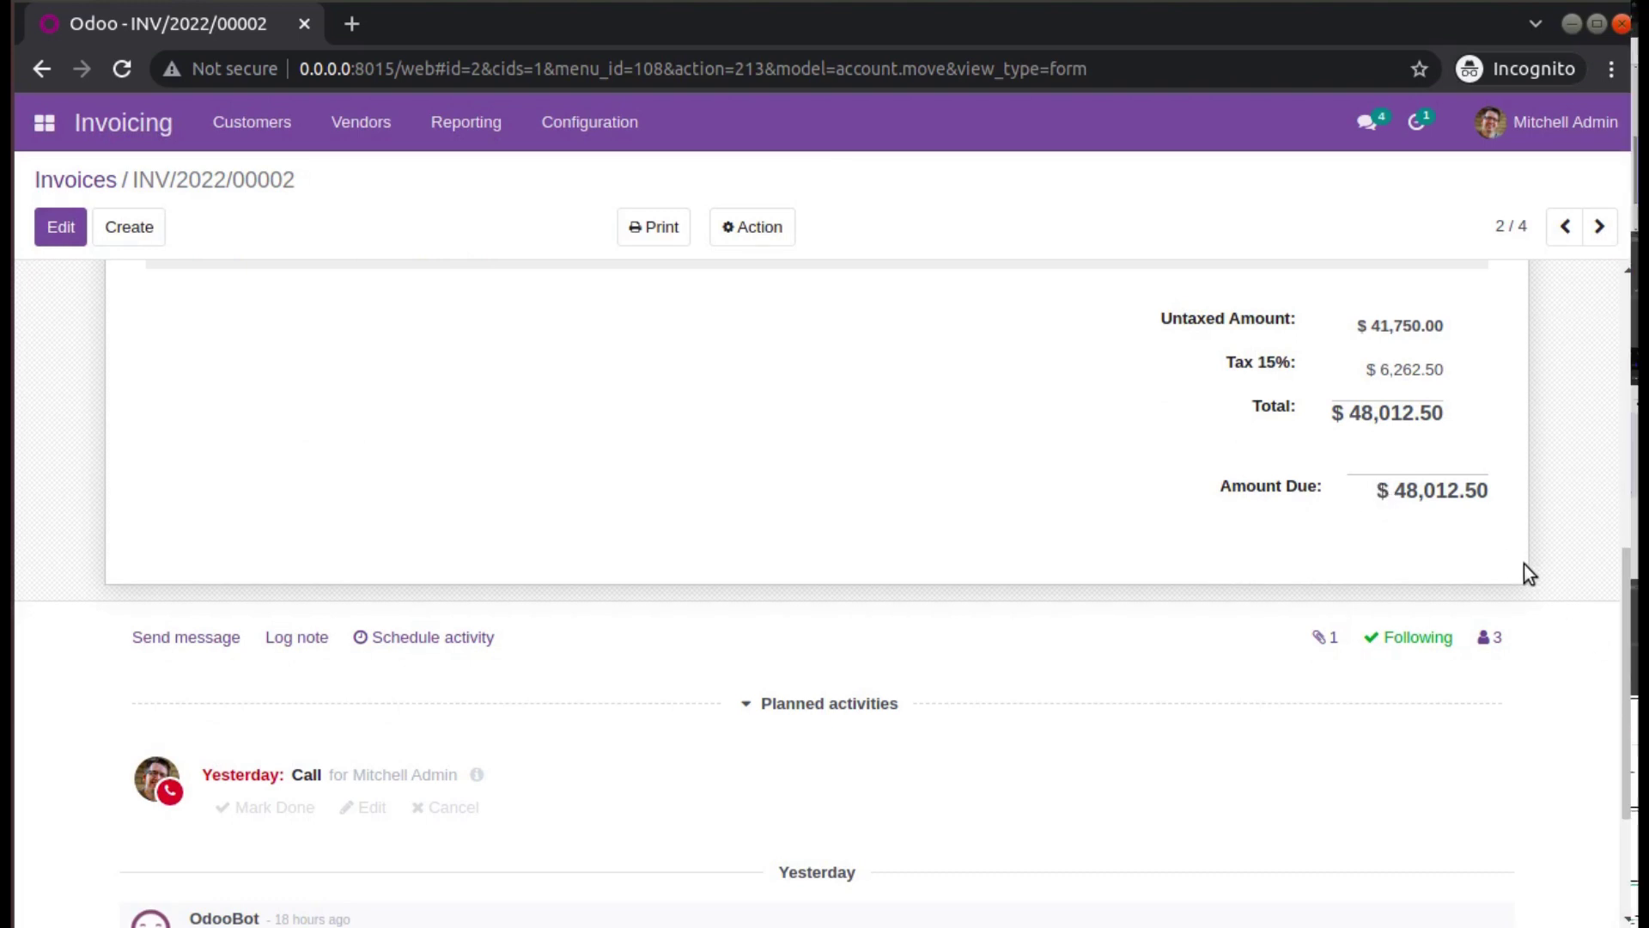
scroll(1524, 564, up, 1)
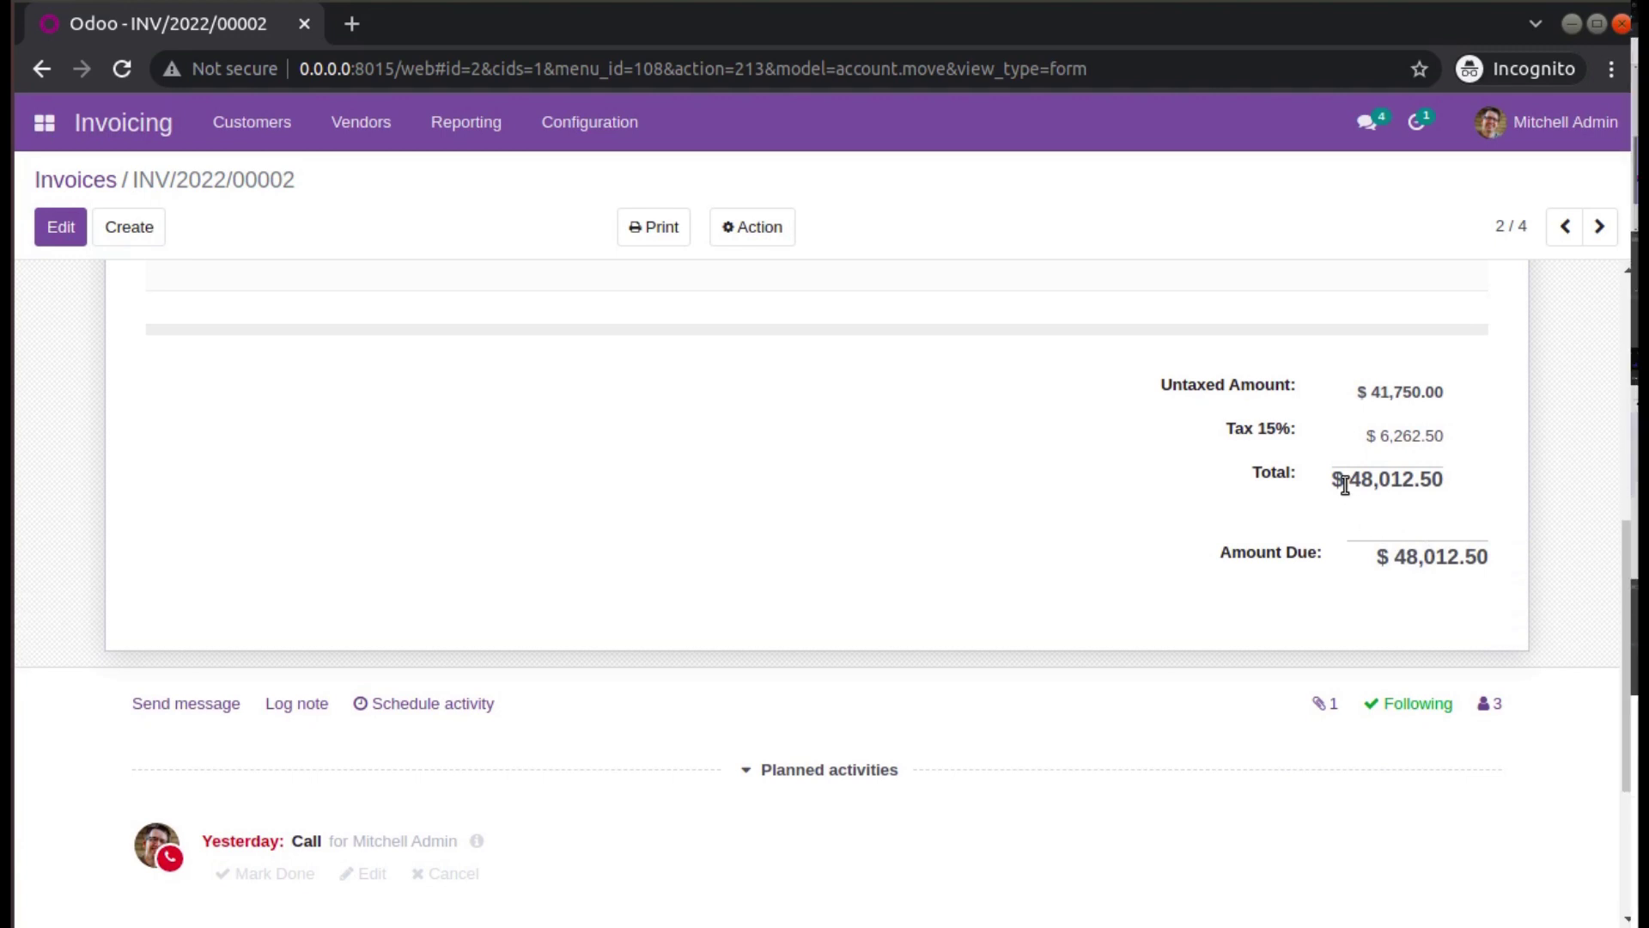
mouse_move(1357, 485)
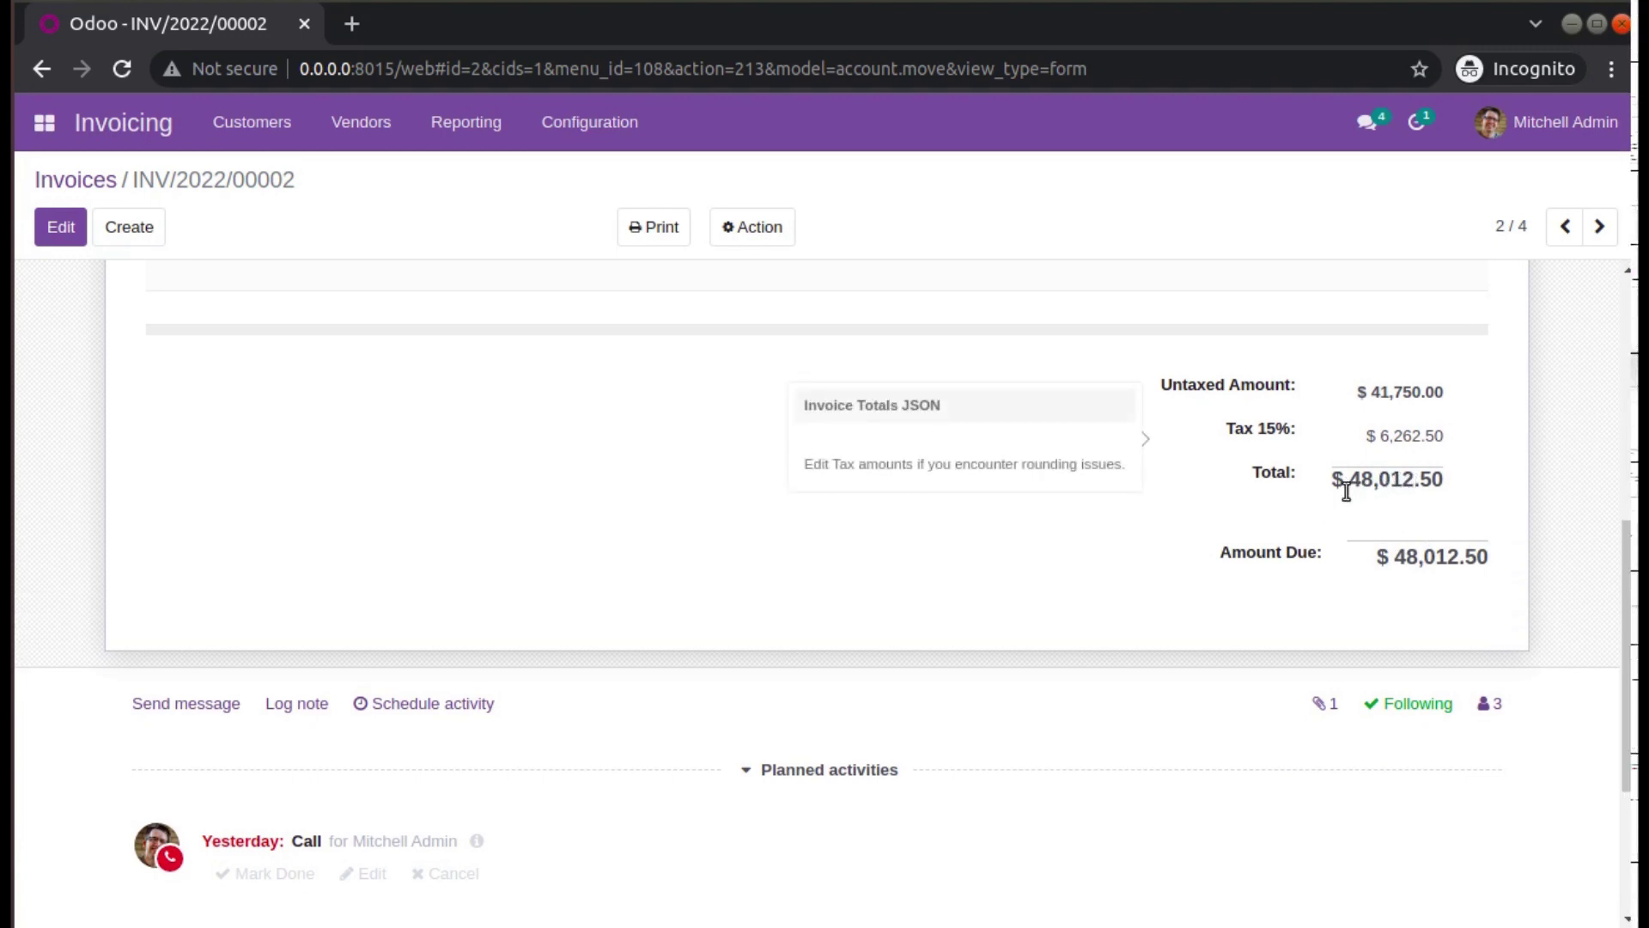
double_click(1337, 481)
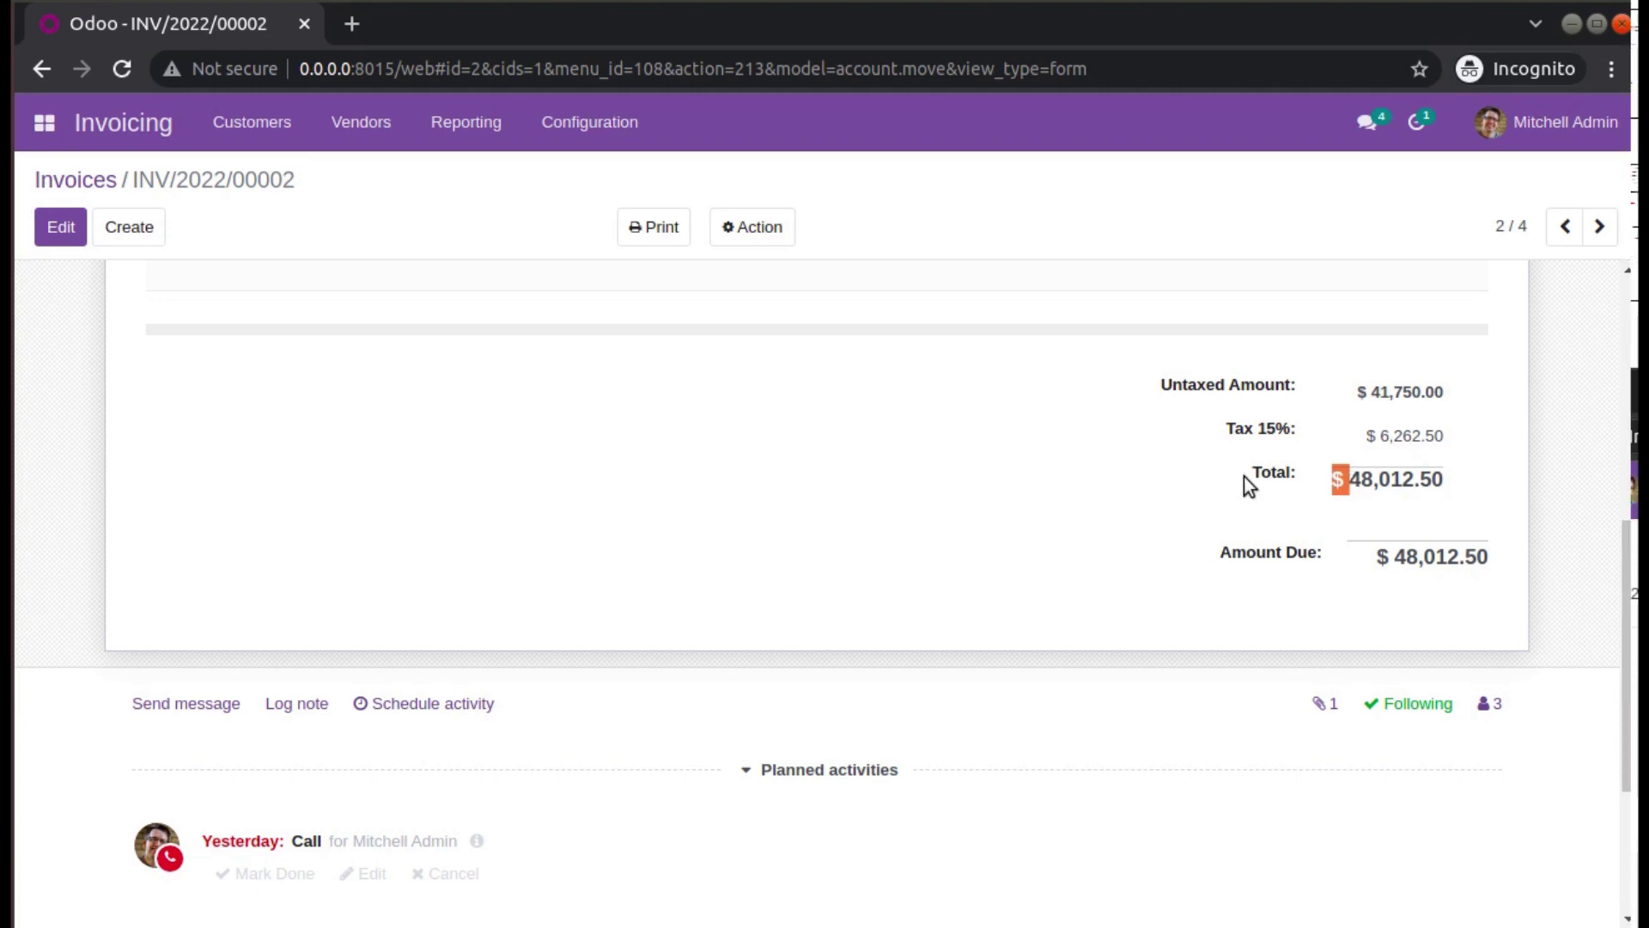
click(569, 124)
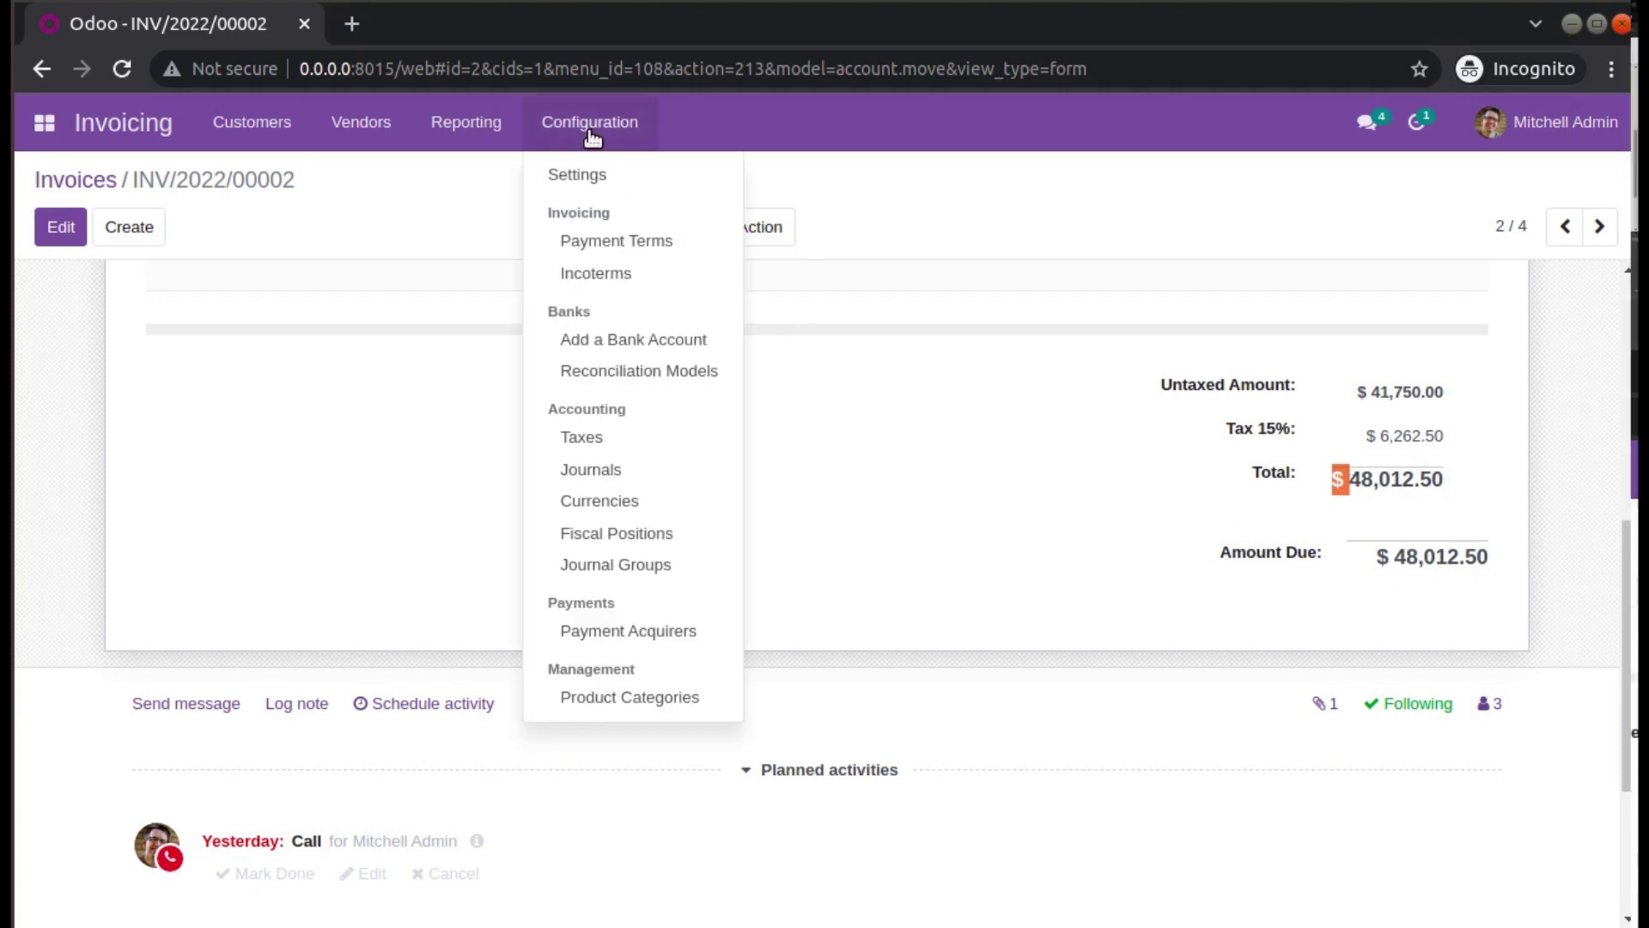
Step: Go from the Invoicing settings to the Currencies section and open the currency list
click(588, 178)
scroll(574, 273, down, 1)
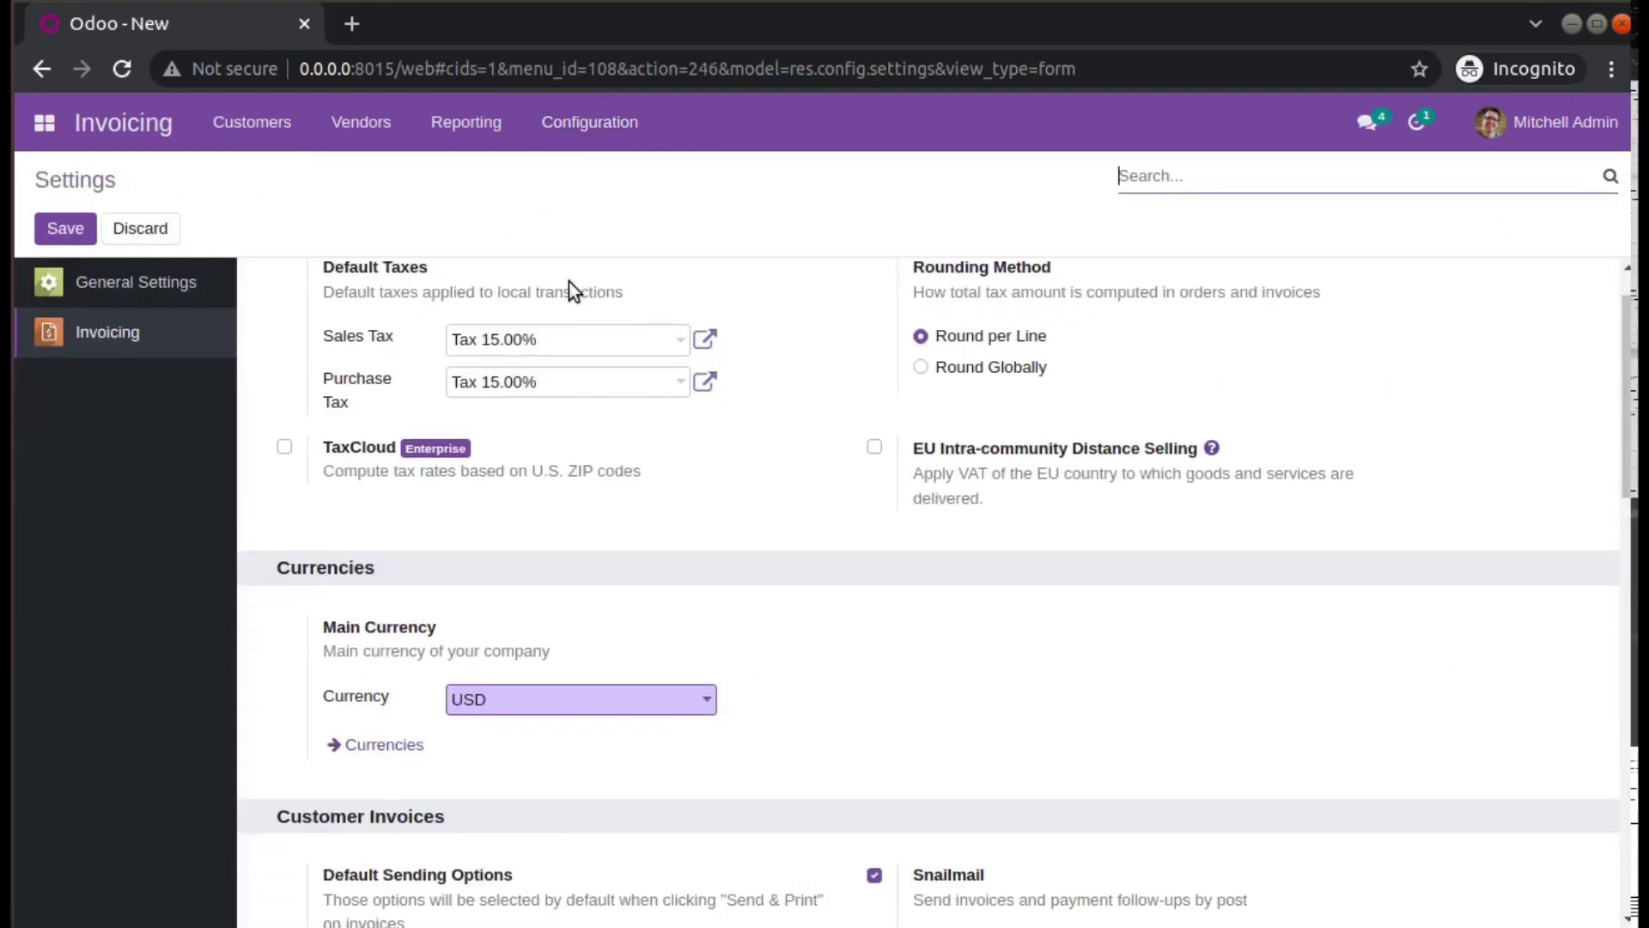
scroll(299, 577, down, 1)
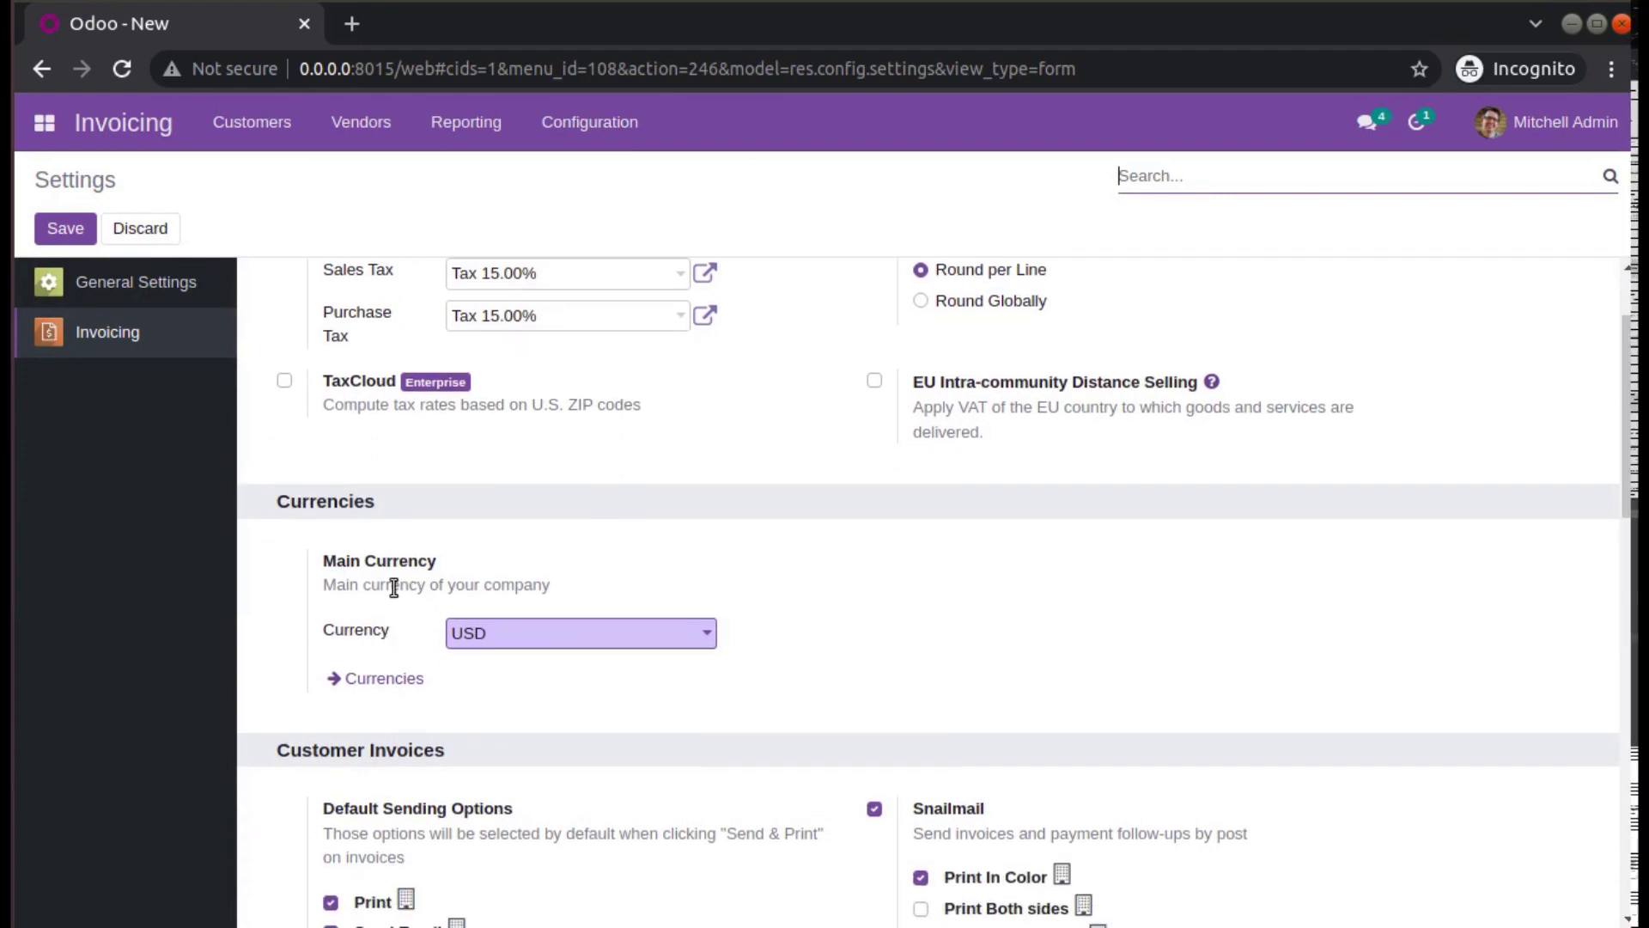
click(375, 681)
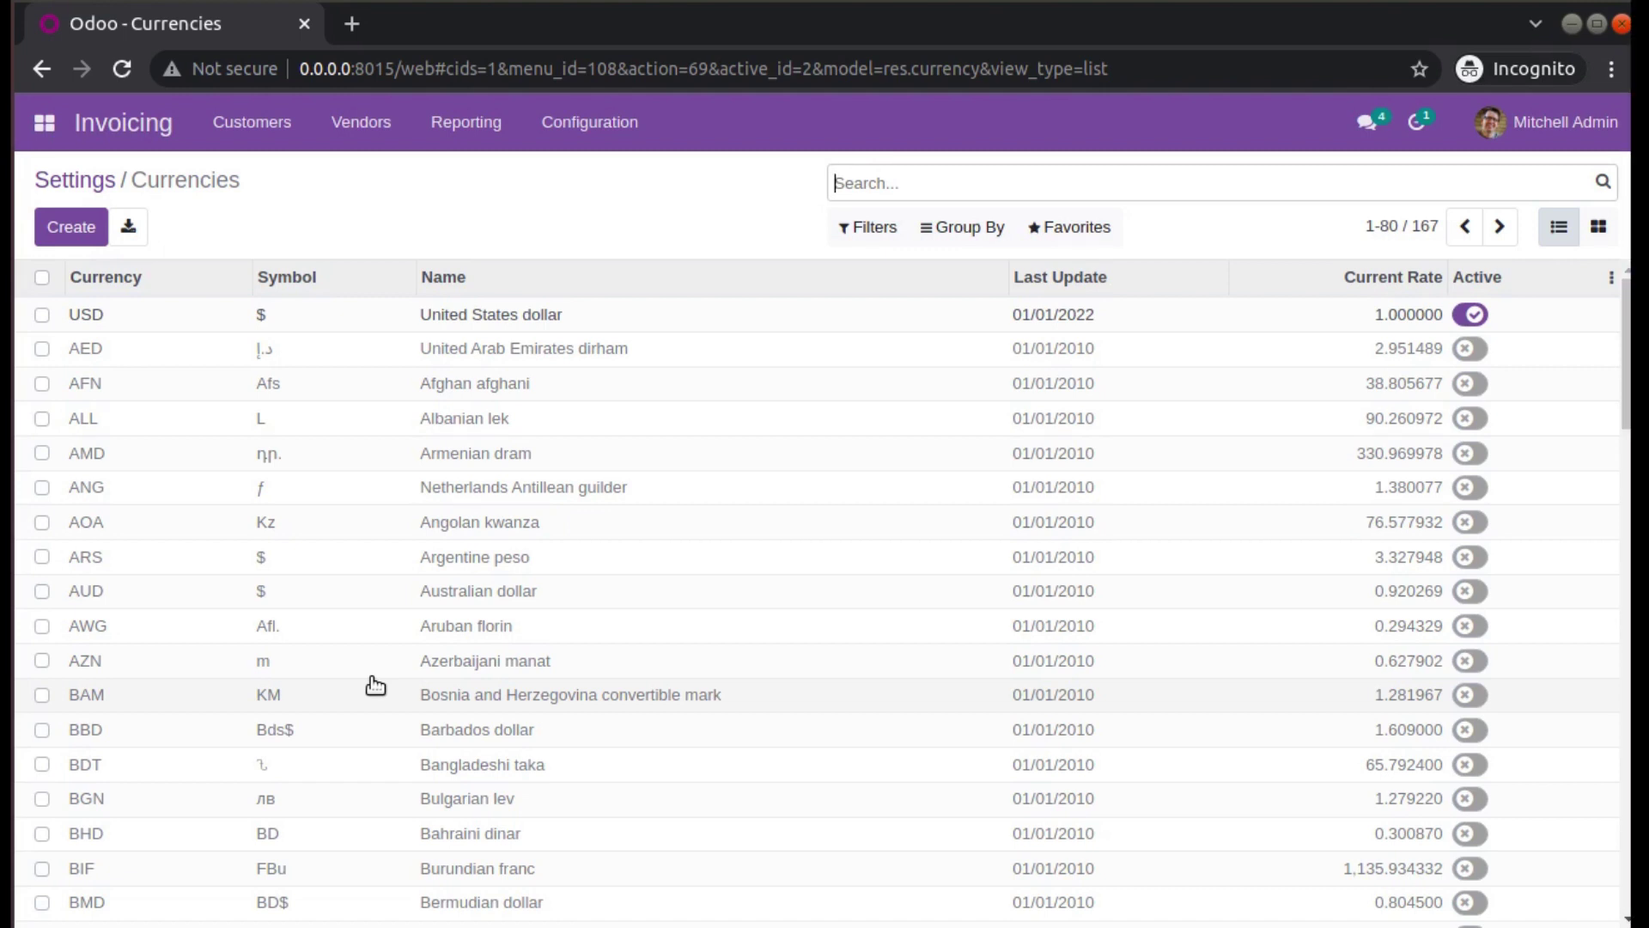
click(53, 180)
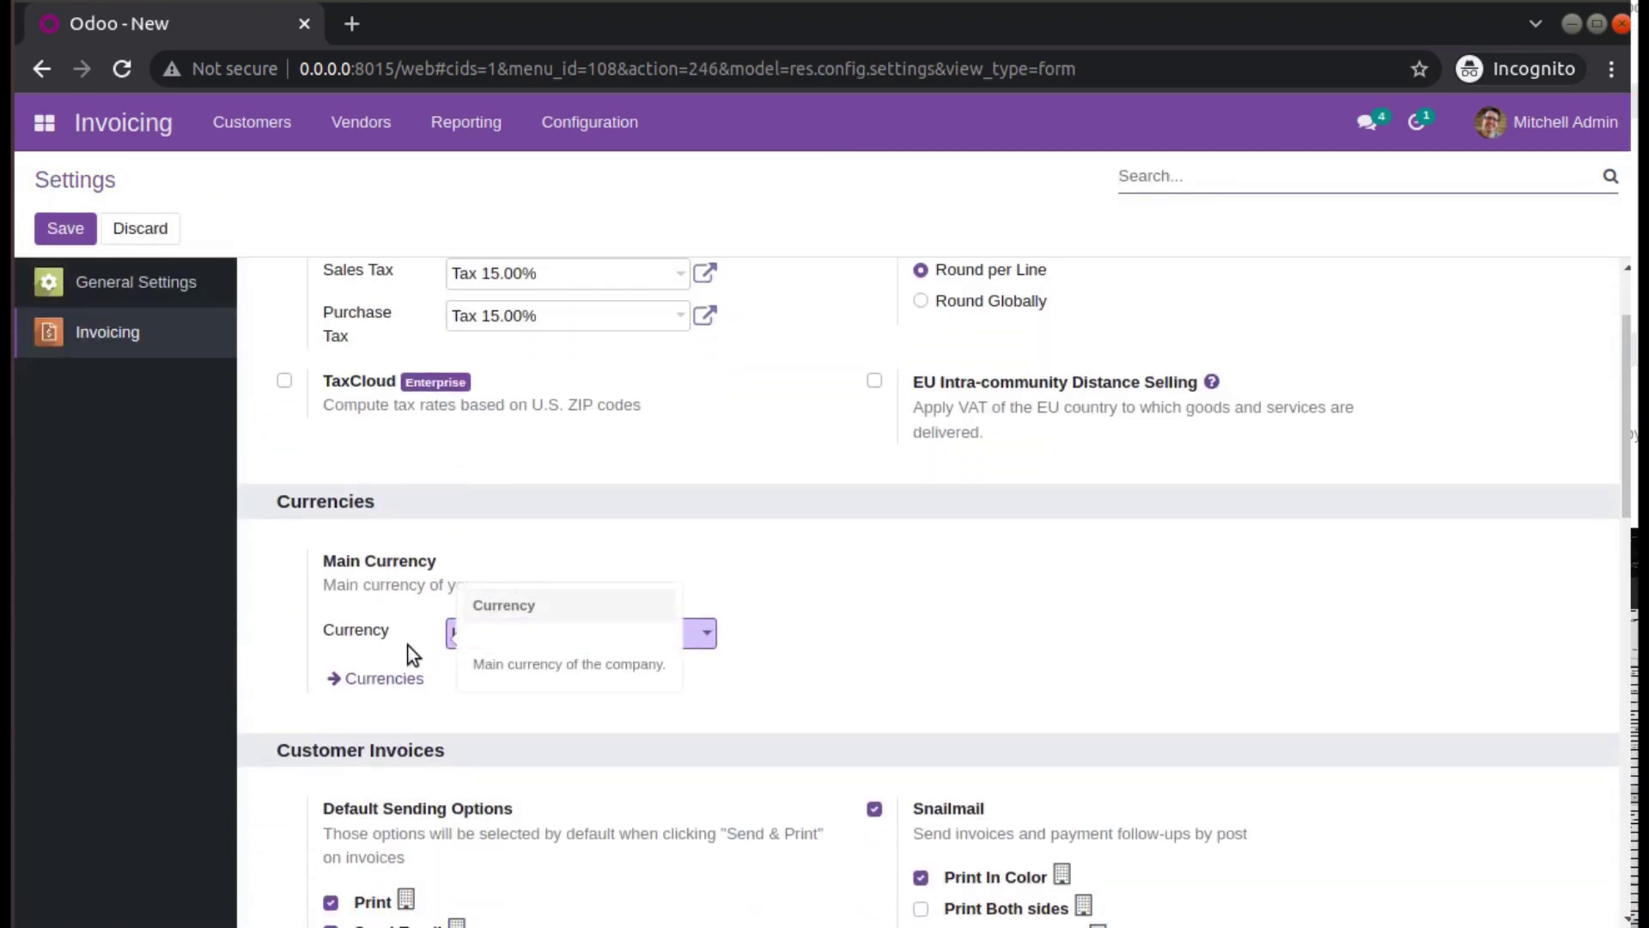
click(591, 122)
click(601, 173)
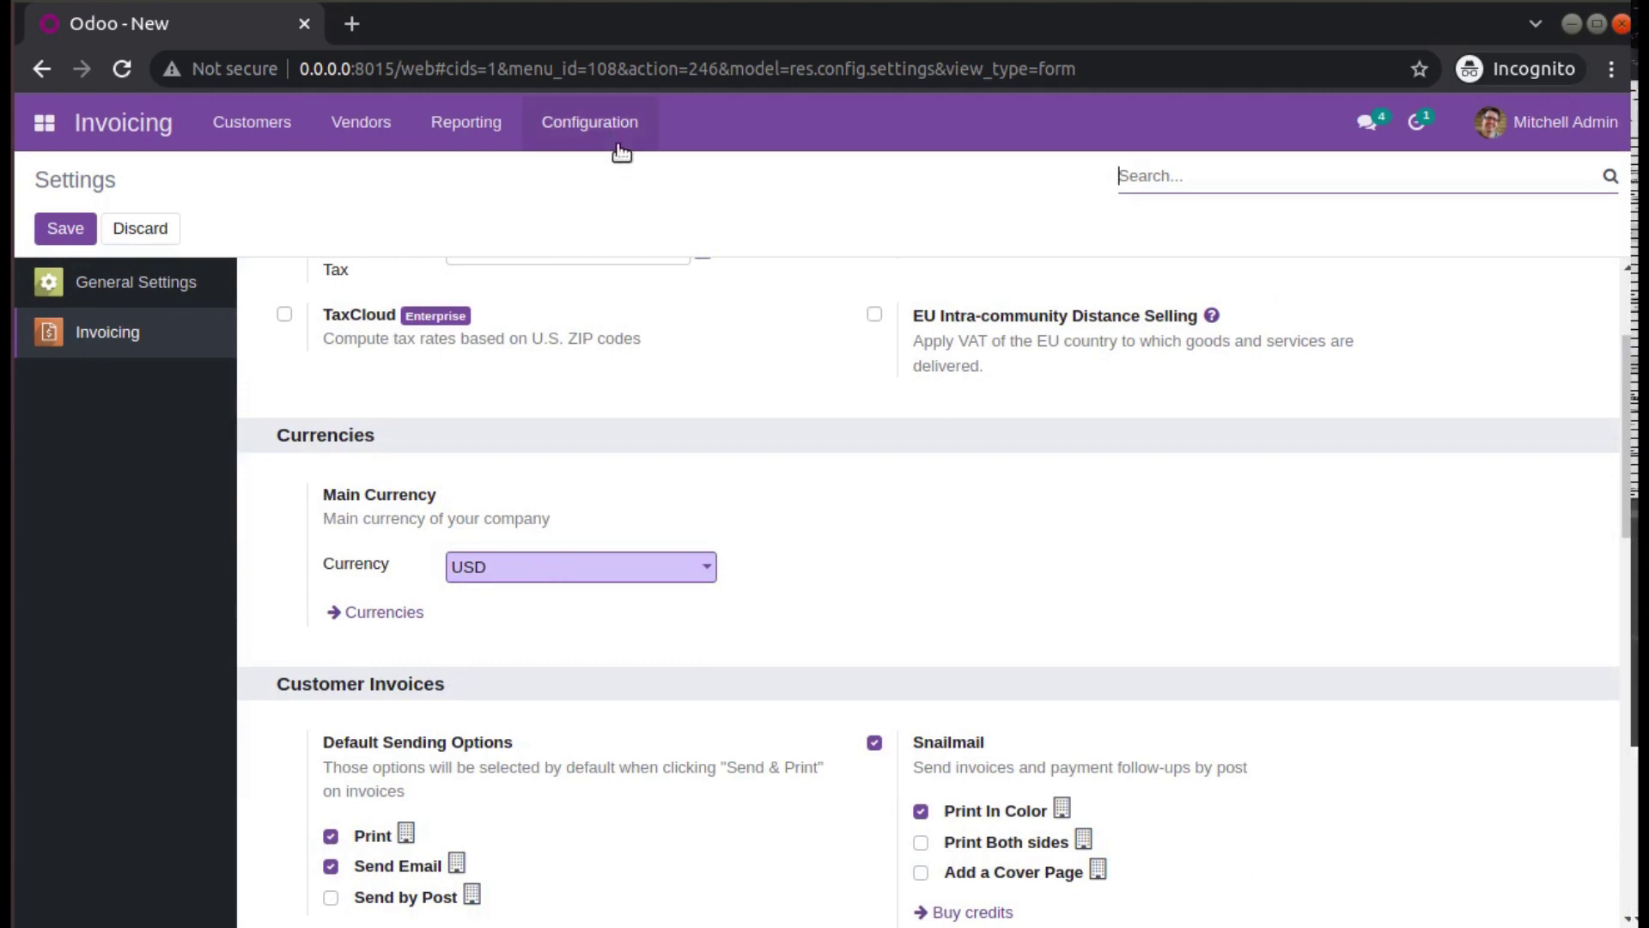
click(590, 122)
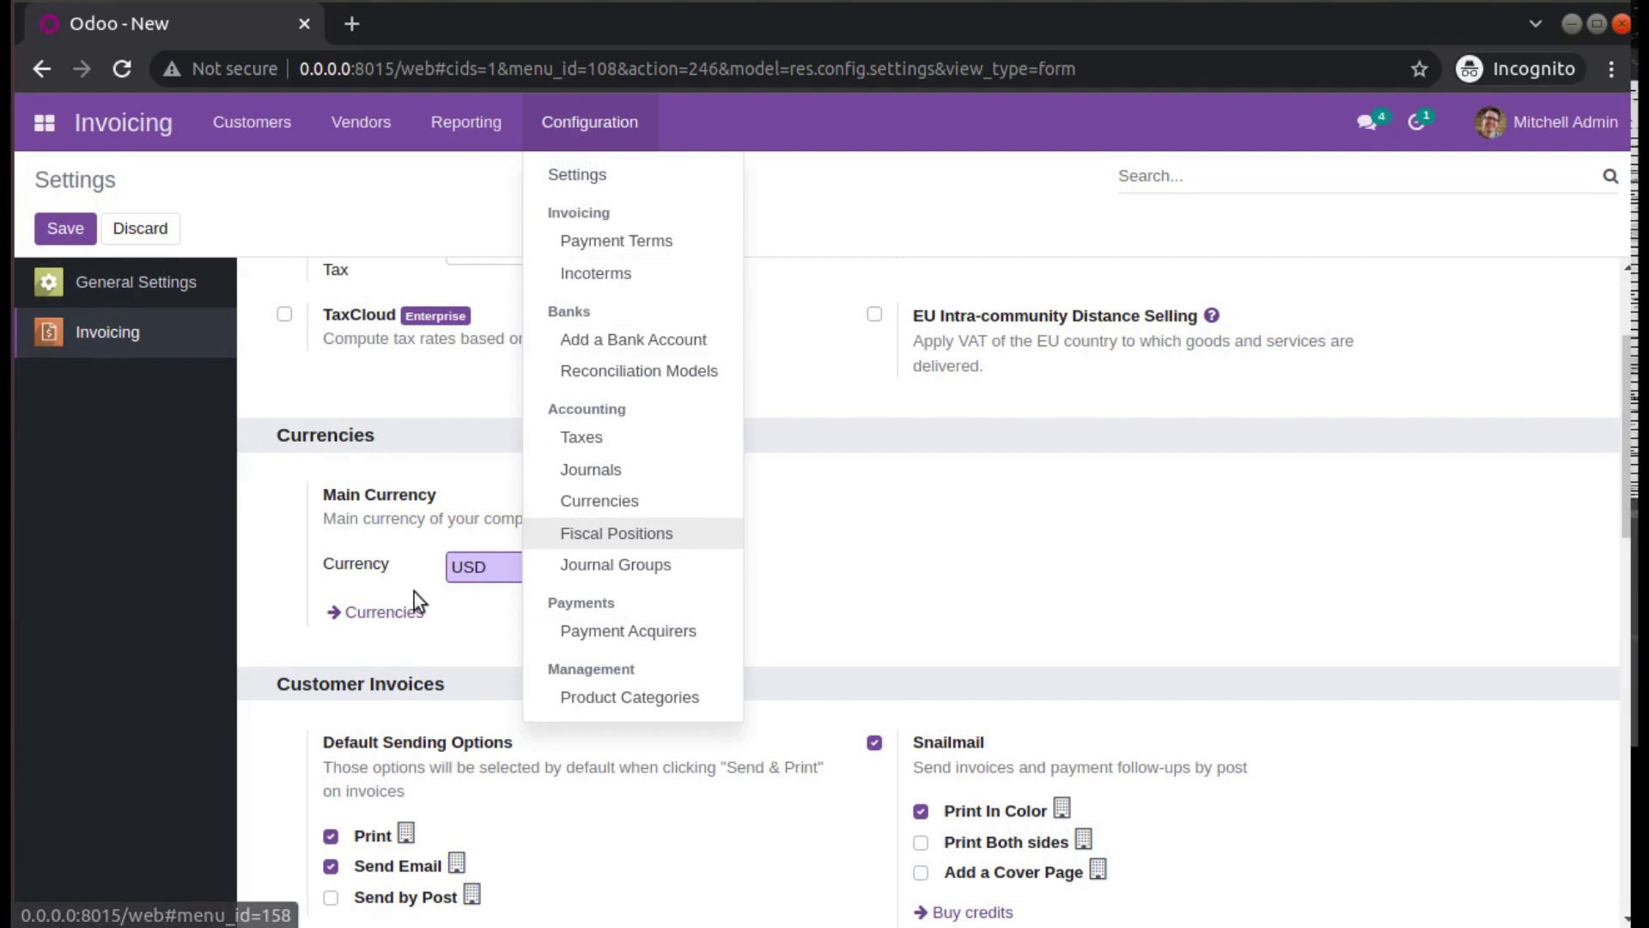
click(368, 622)
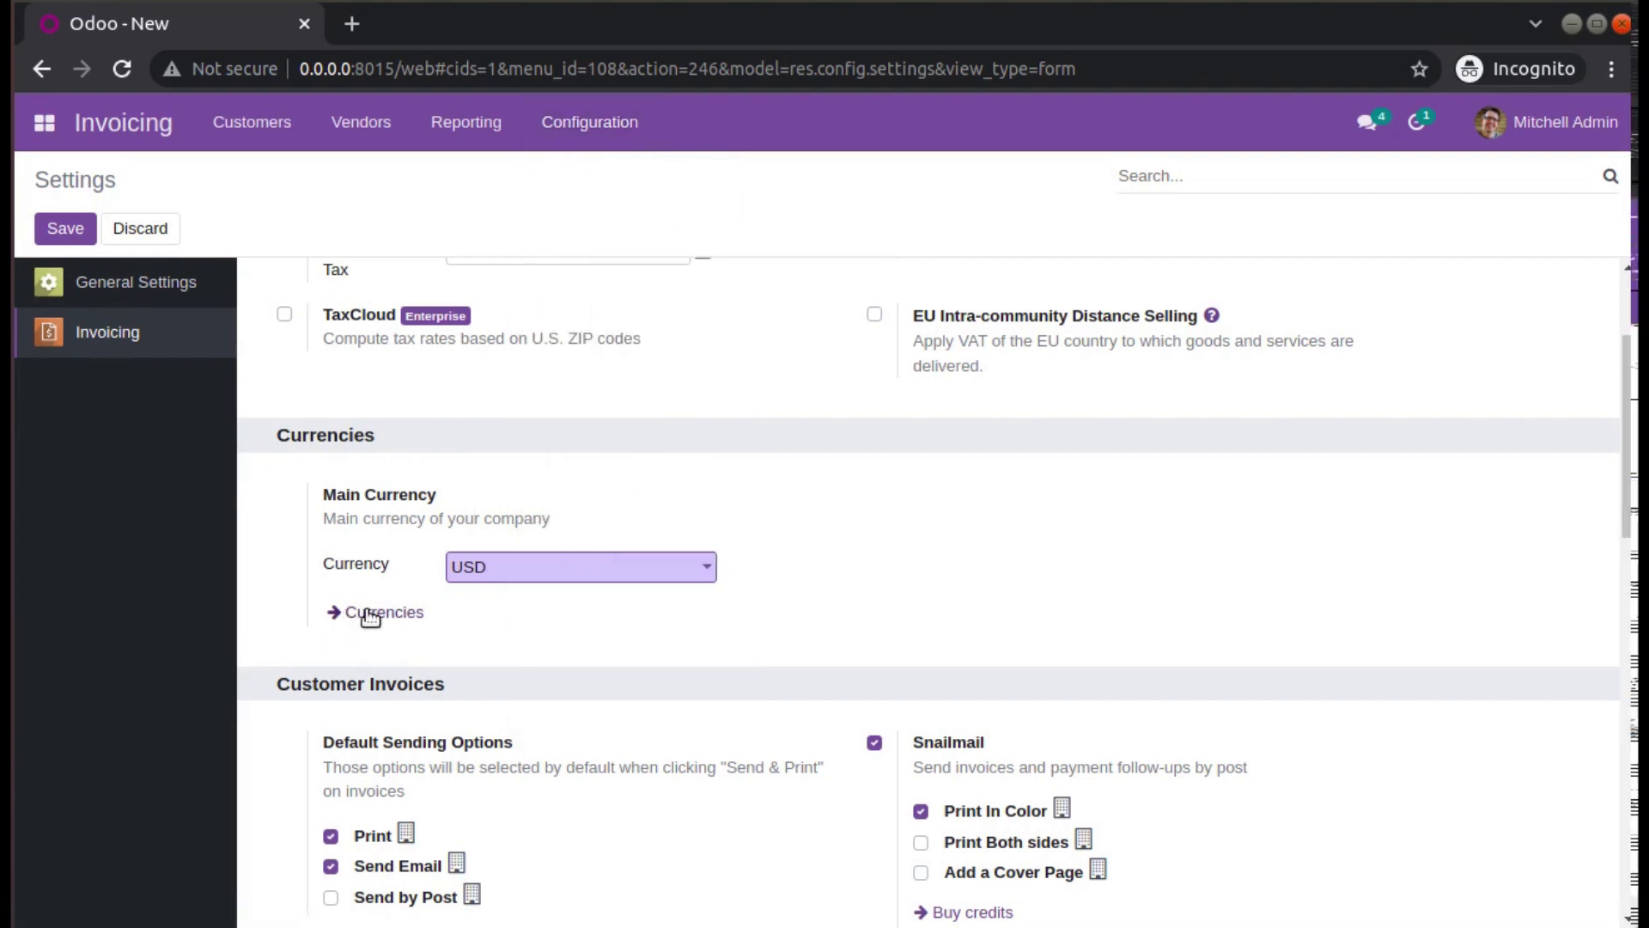
click(637, 141)
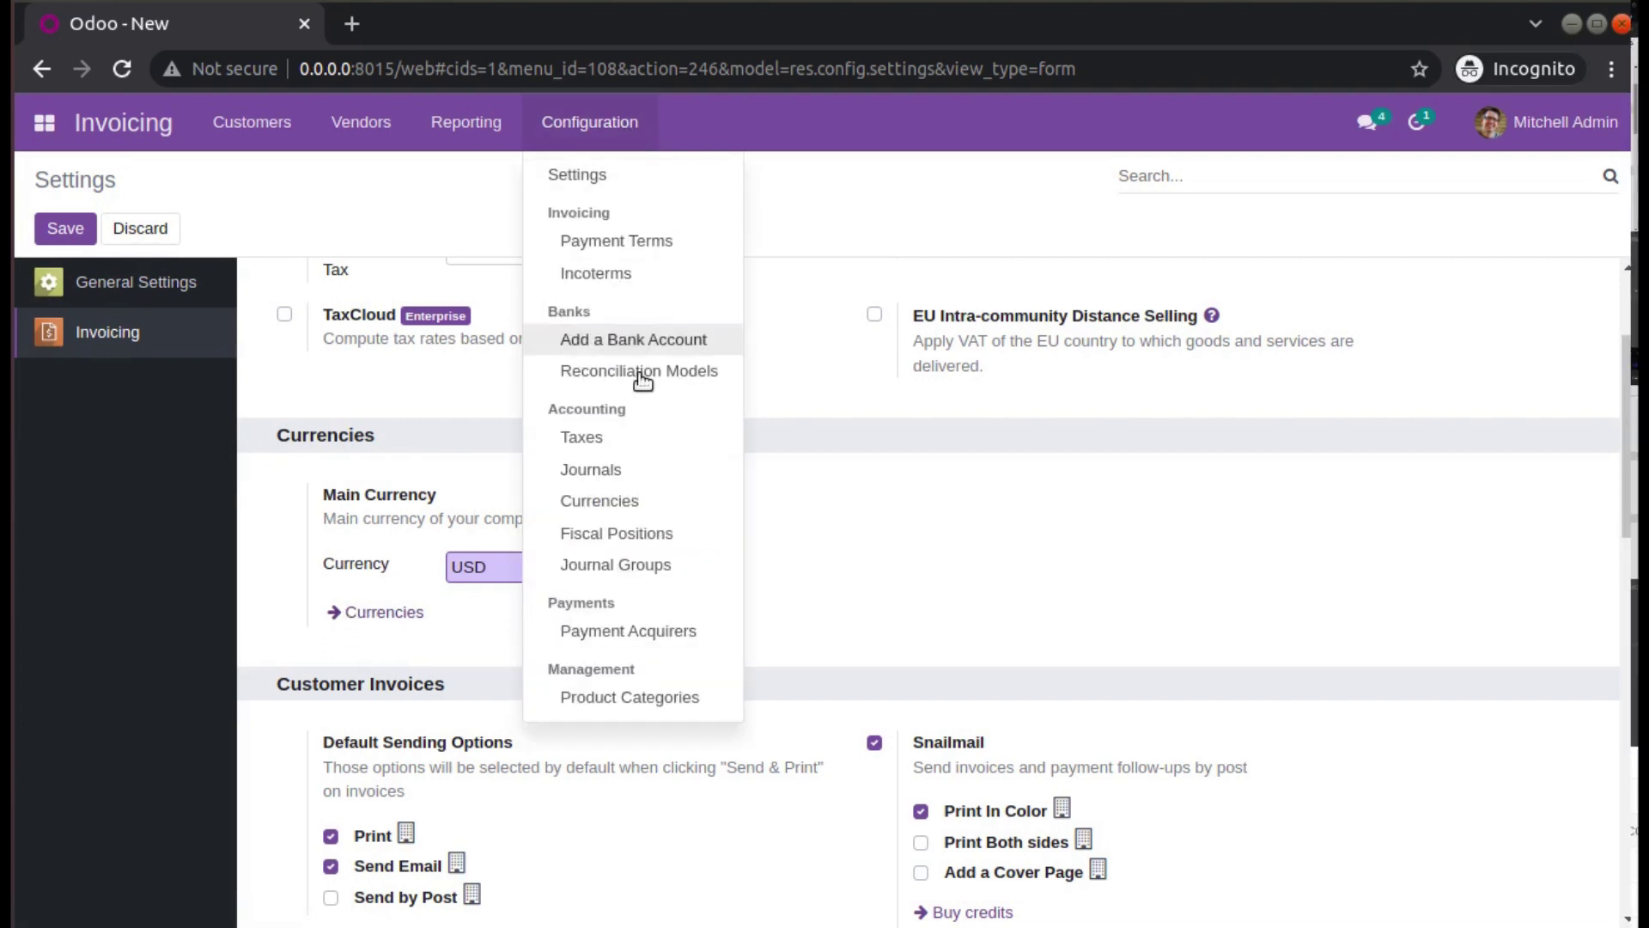
click(623, 500)
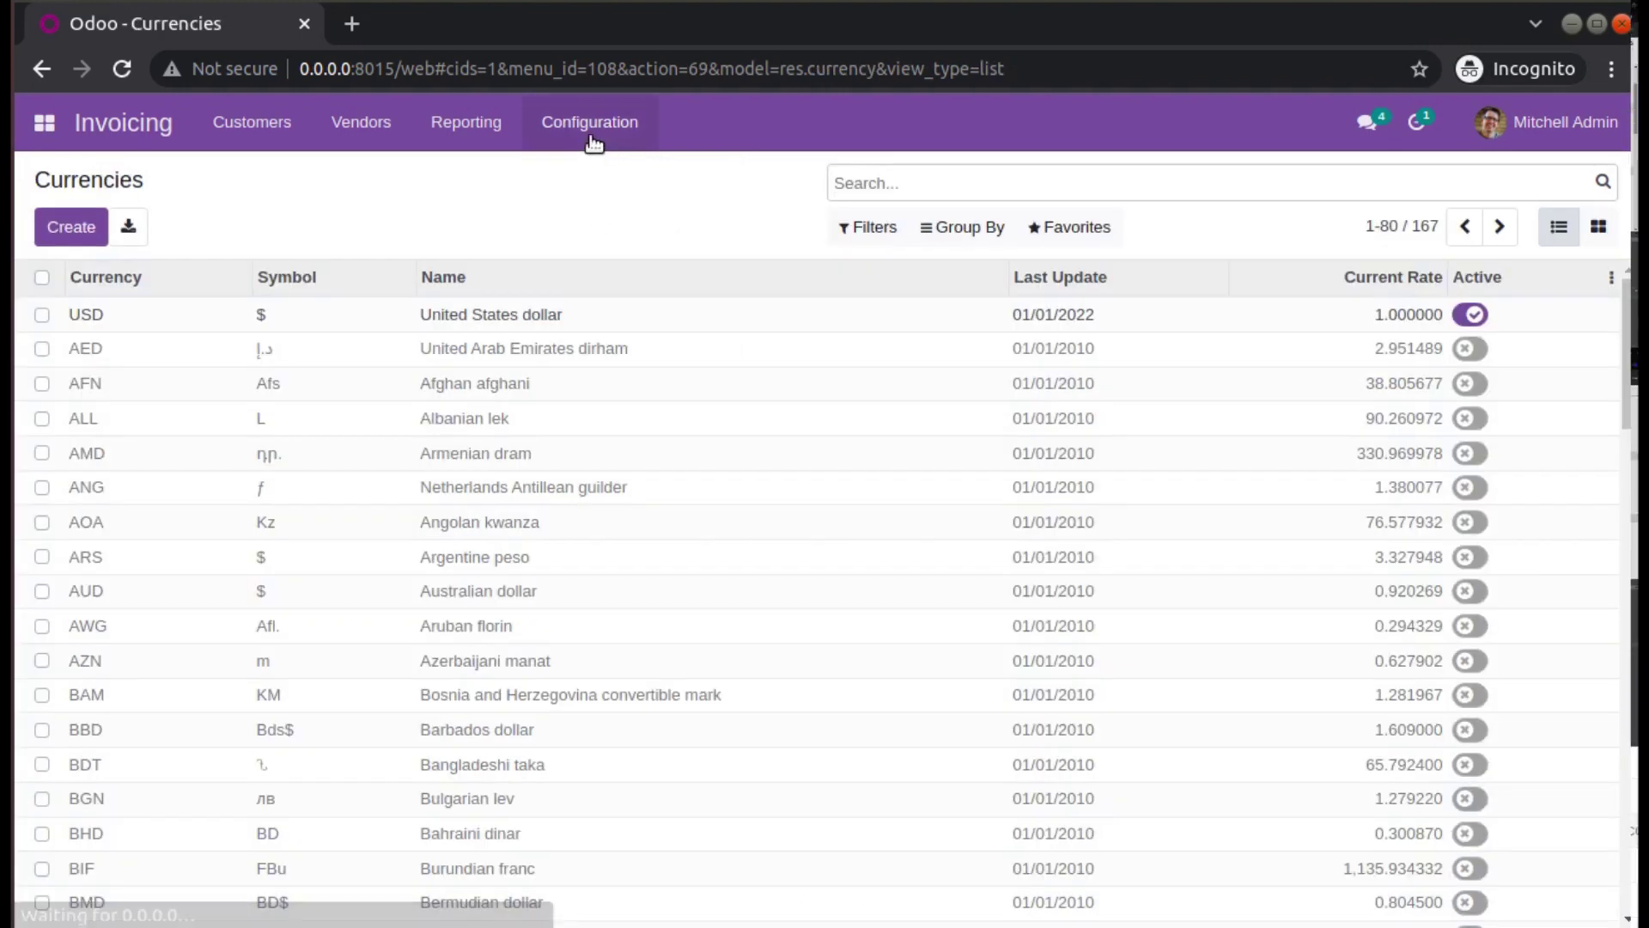
click(593, 142)
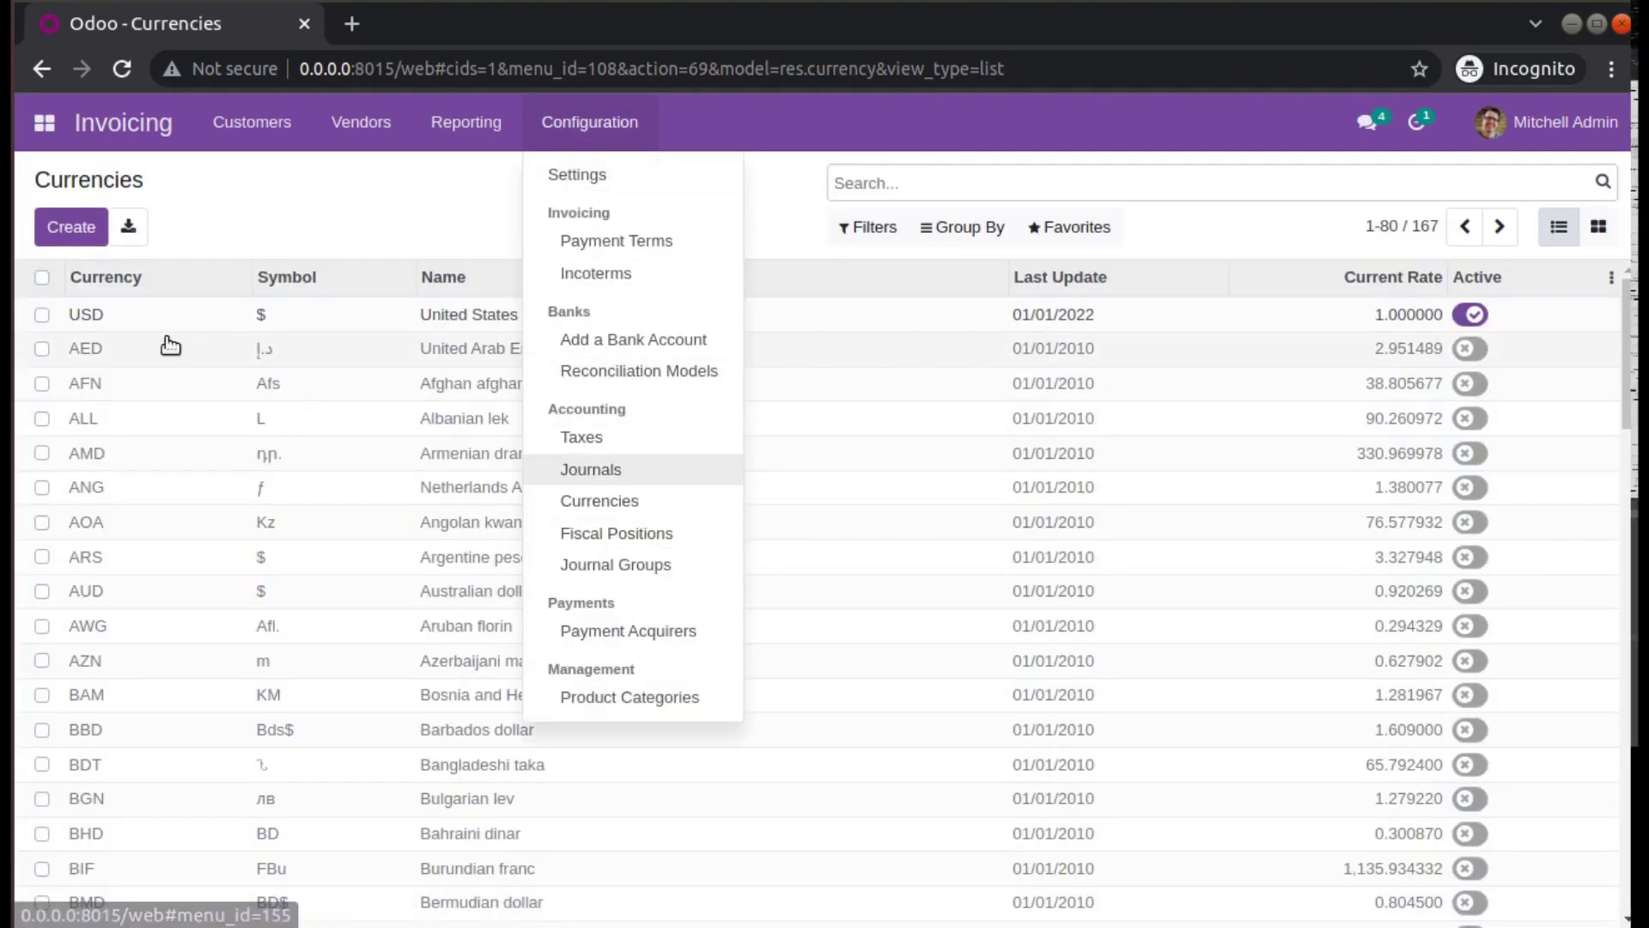
Step: Save the USD currency record unchanged, then go to the Settings app
click(270, 250)
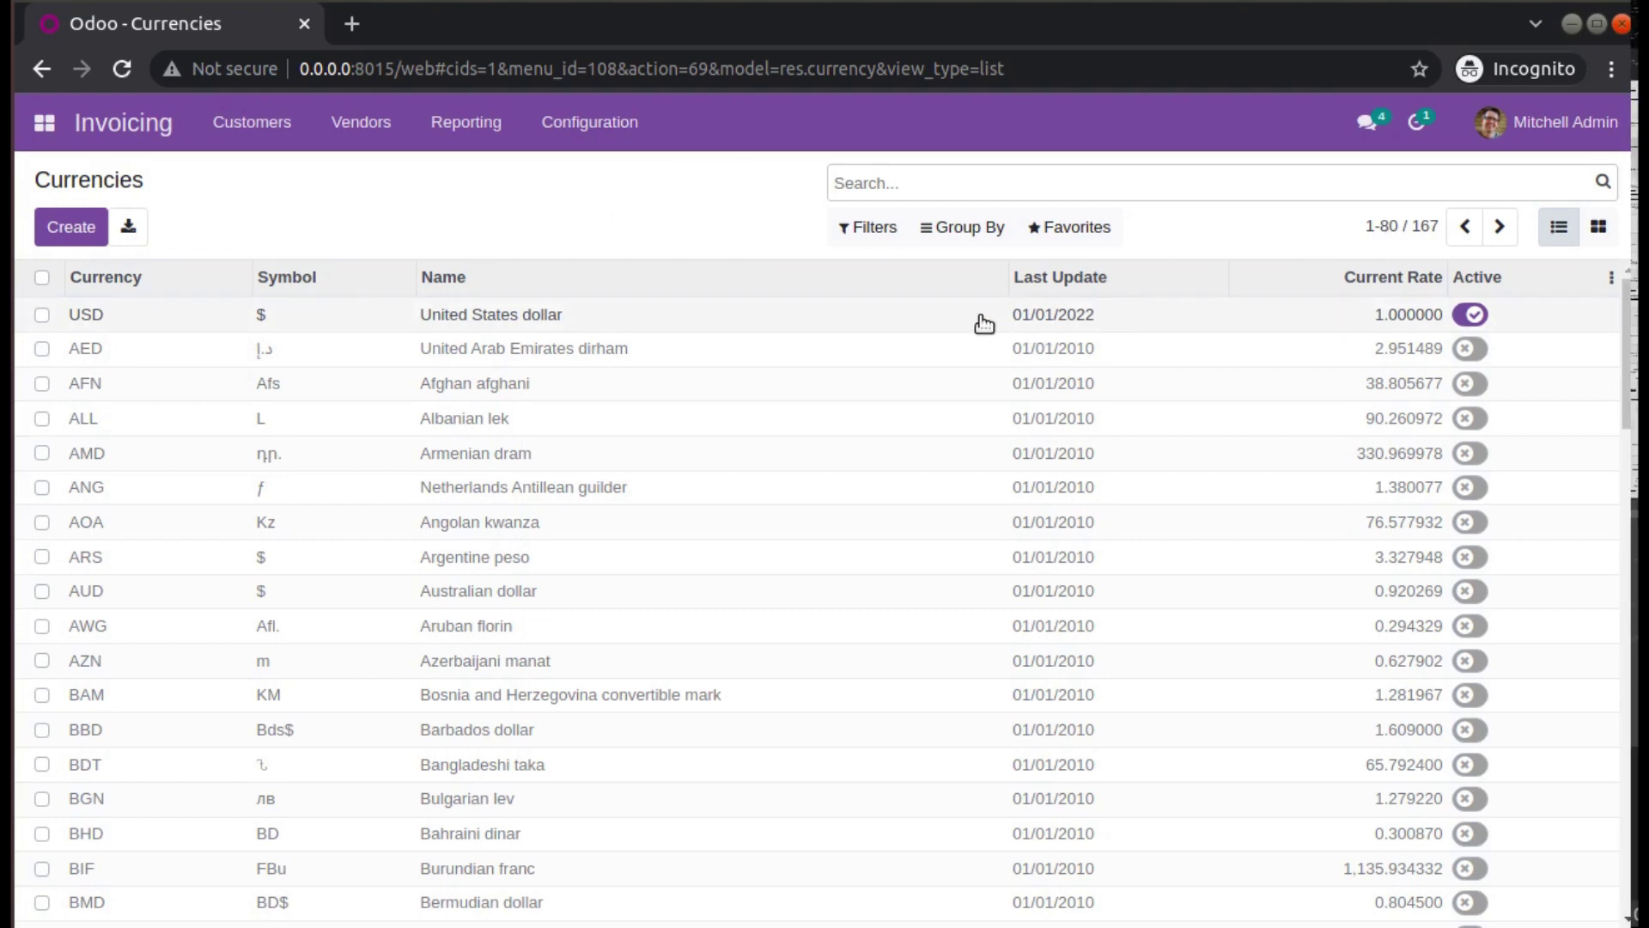
click(147, 319)
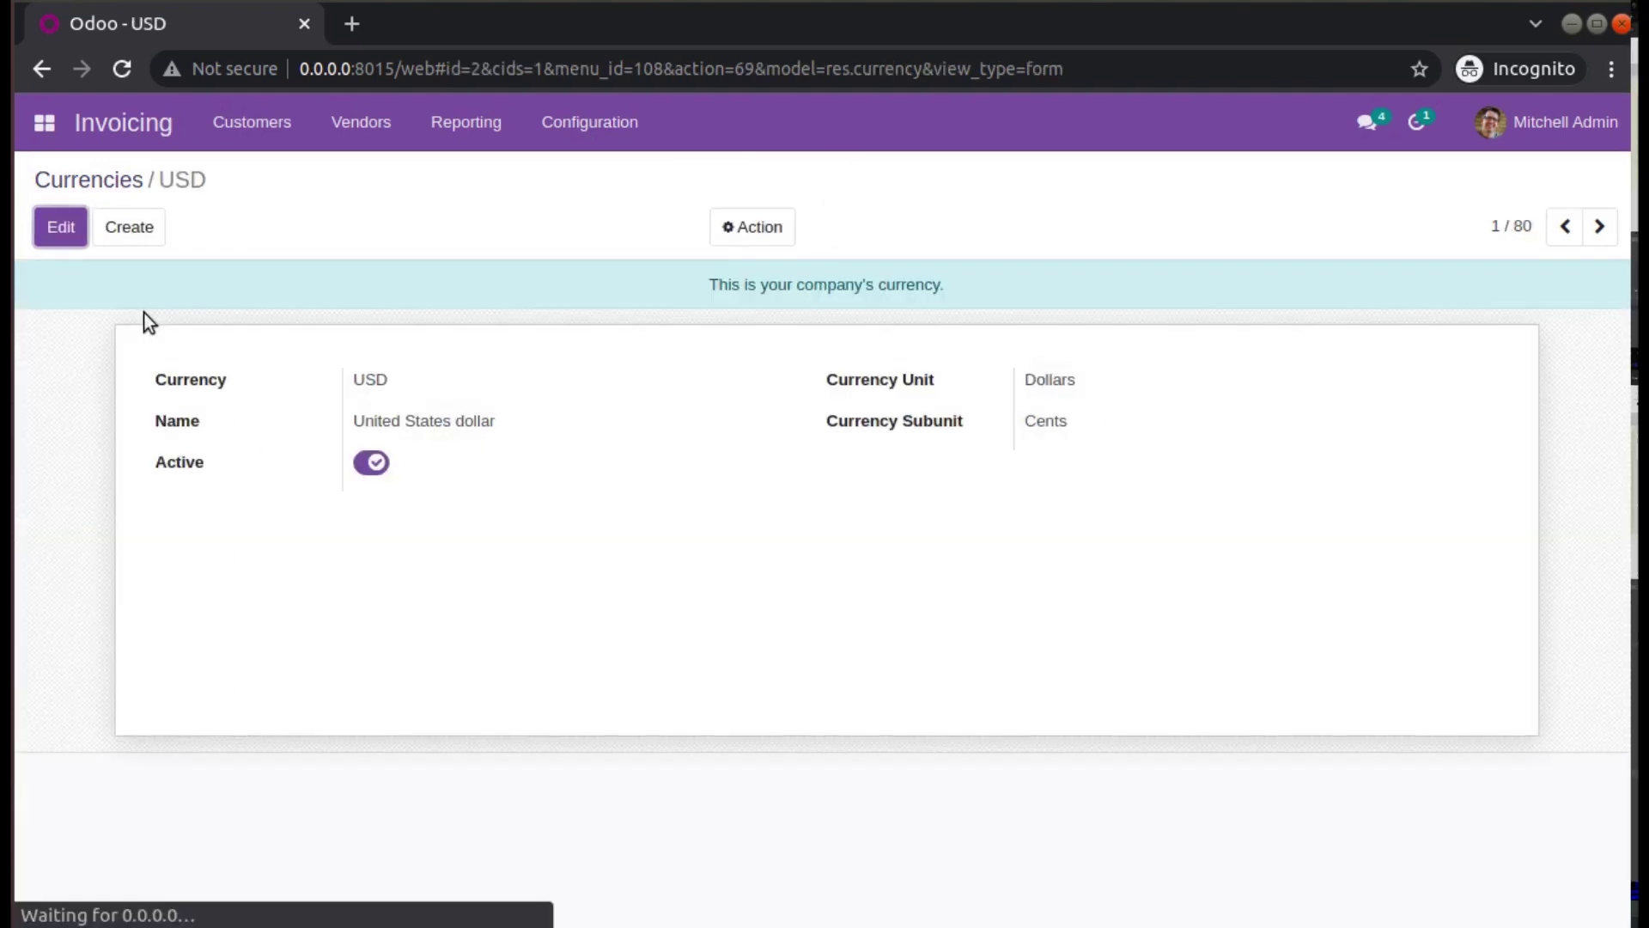
click(73, 228)
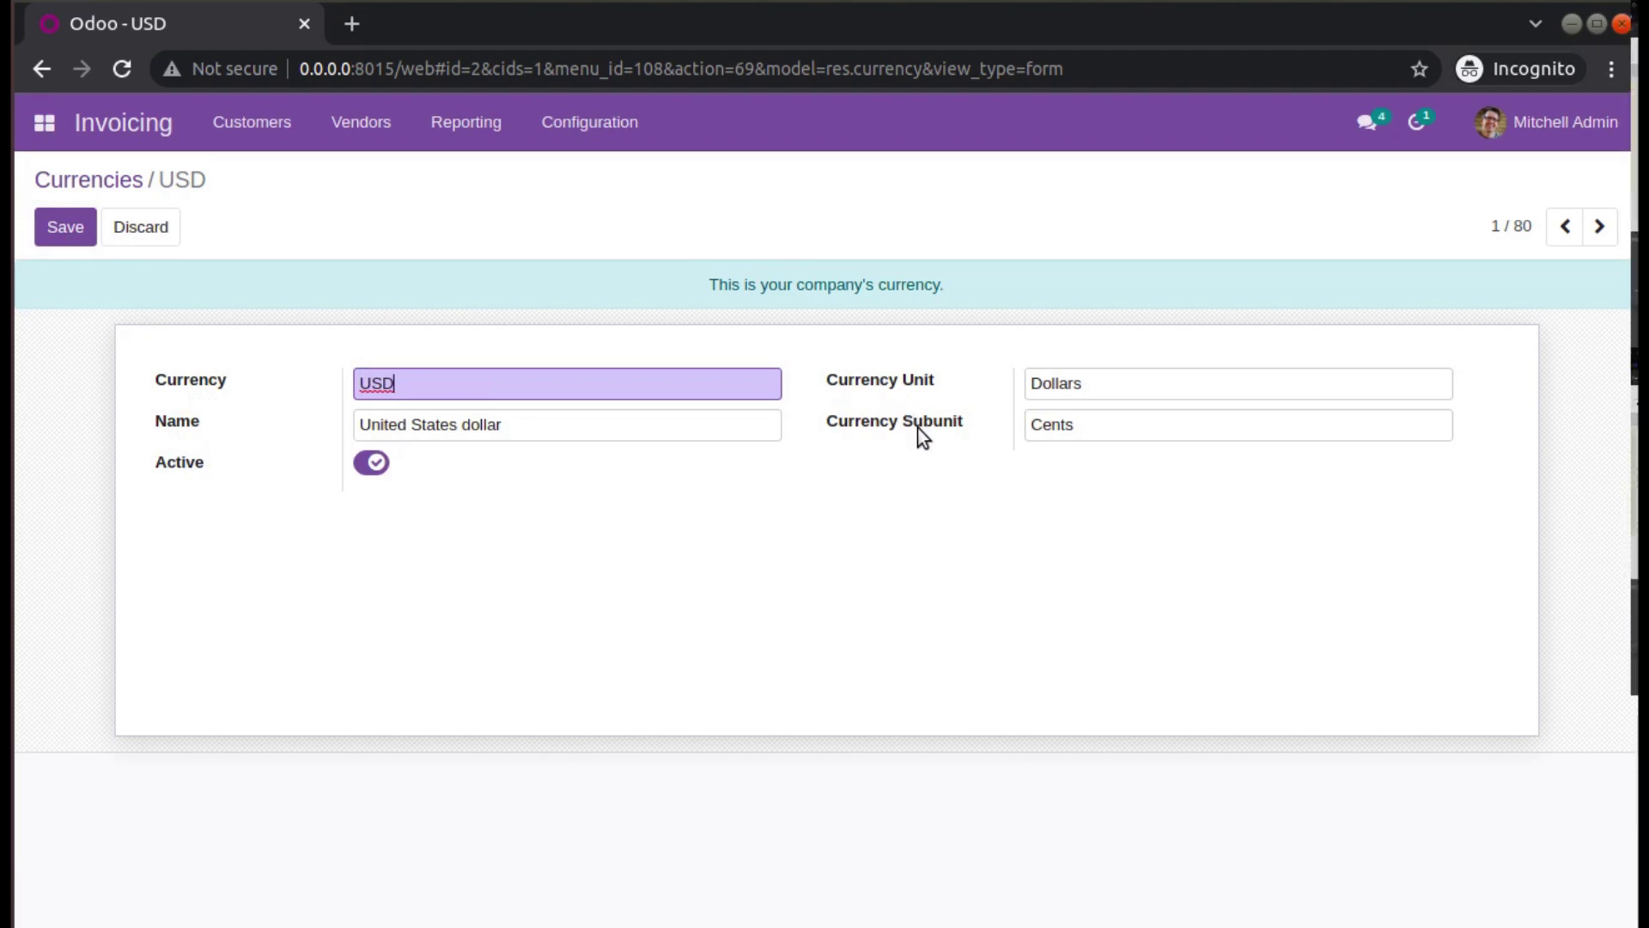
click(62, 226)
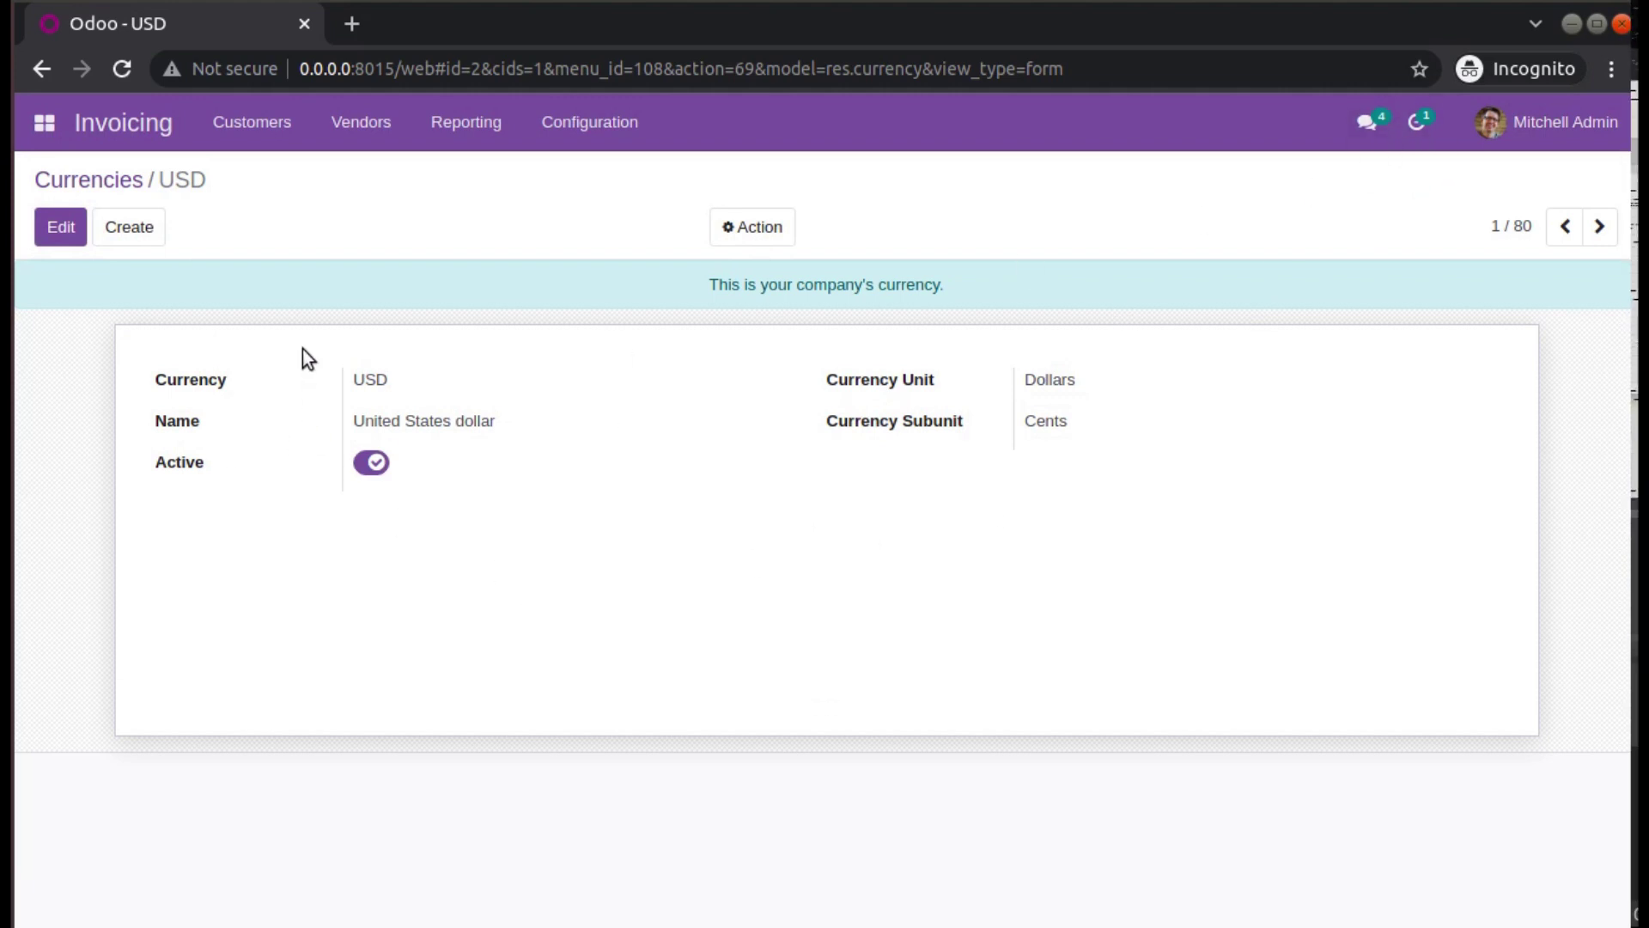
click(36, 146)
Step: Activate developer mode from the General Settings page
click(116, 271)
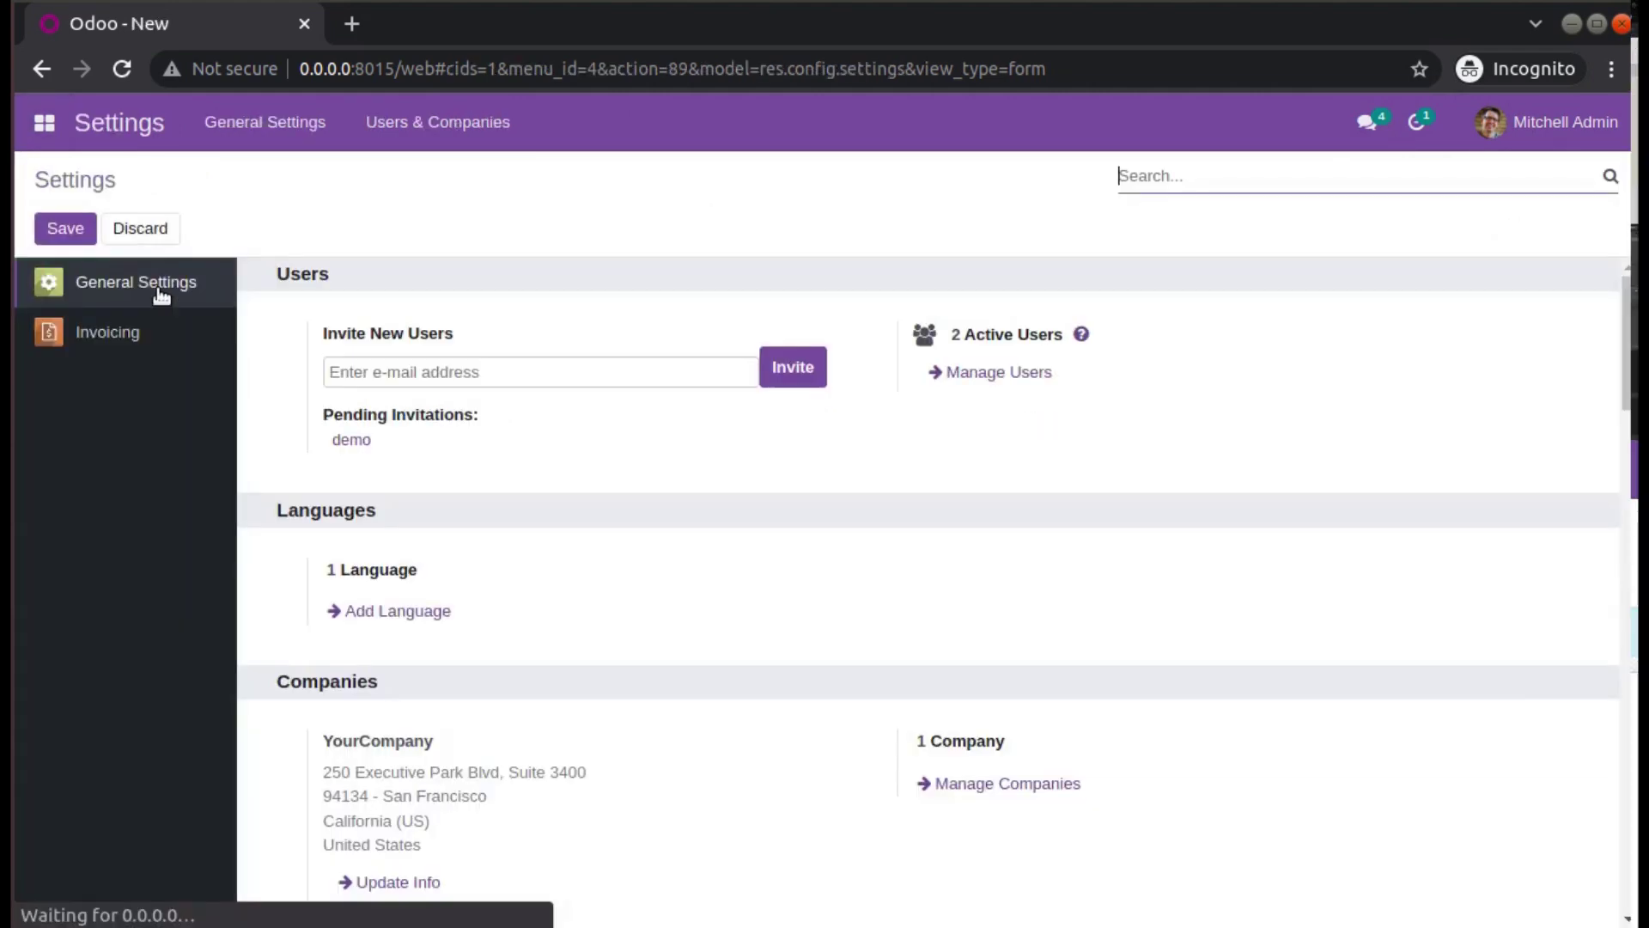
scroll(1378, 814, down, 15)
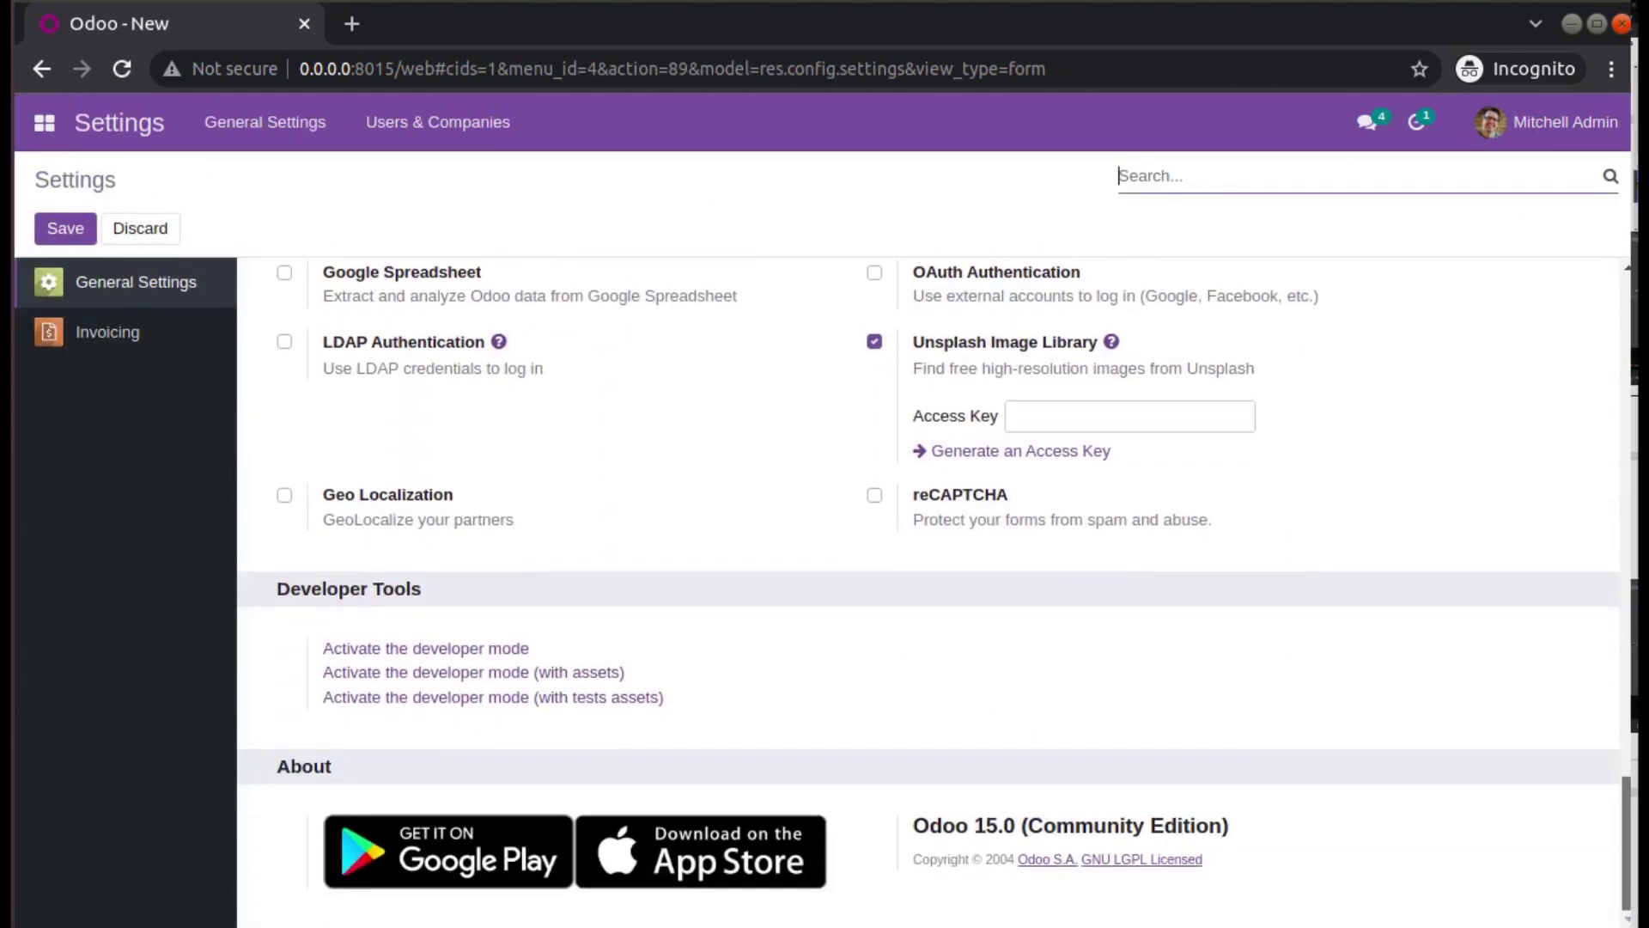
click(416, 651)
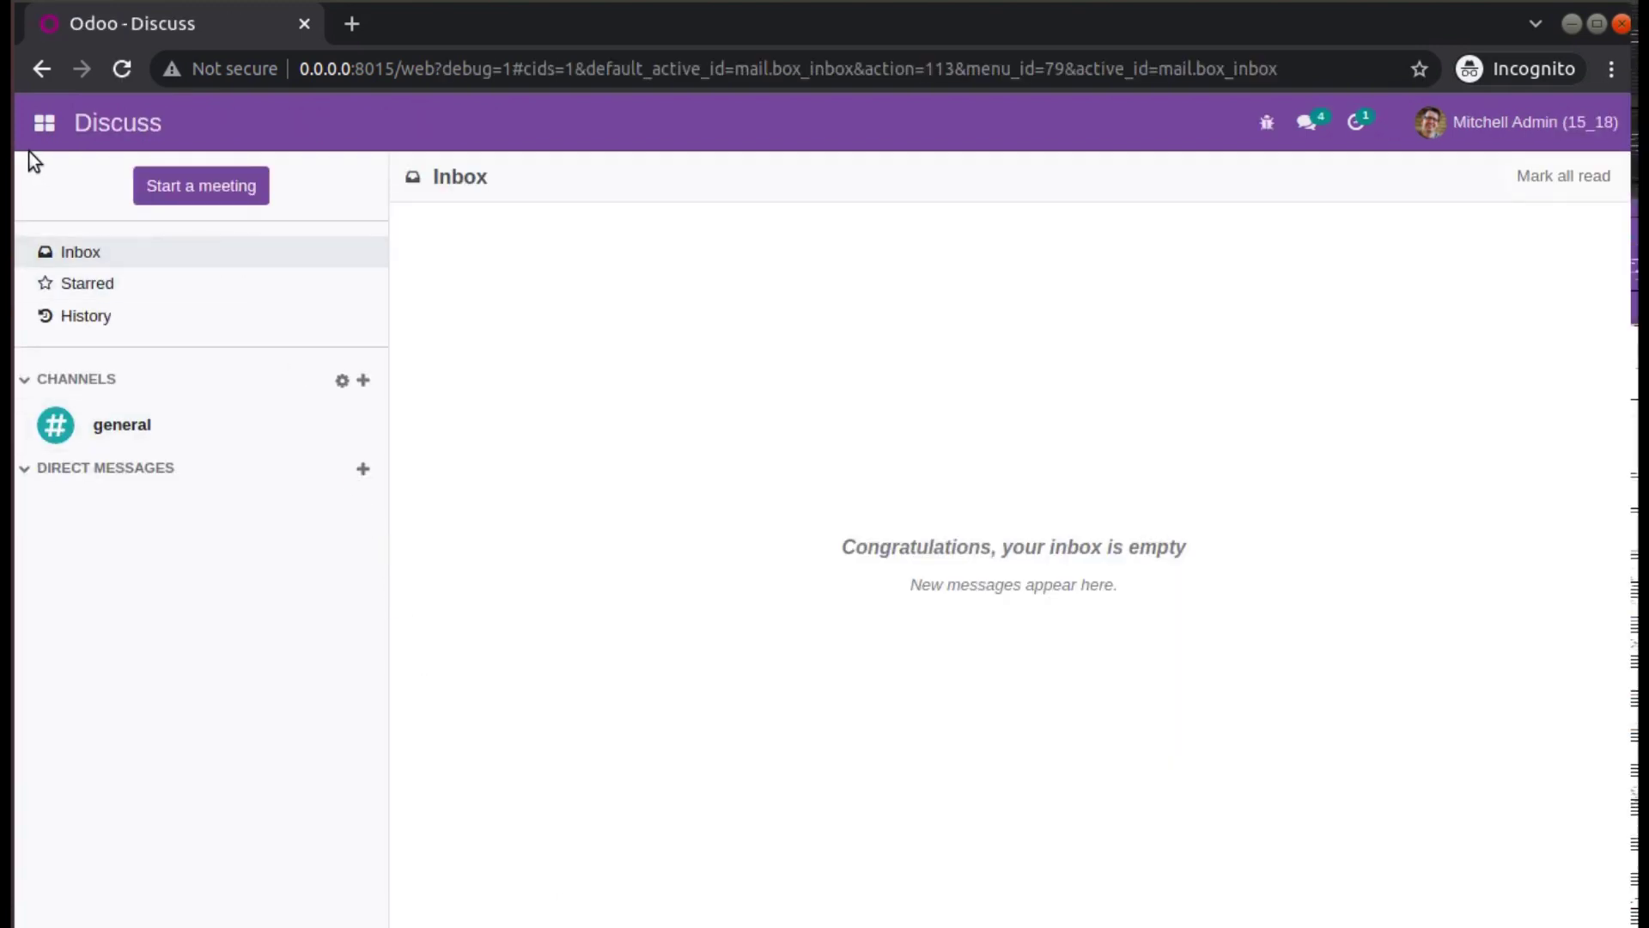
Step: Return to Invoicing and open the USD currency record for editing
click(44, 122)
click(71, 208)
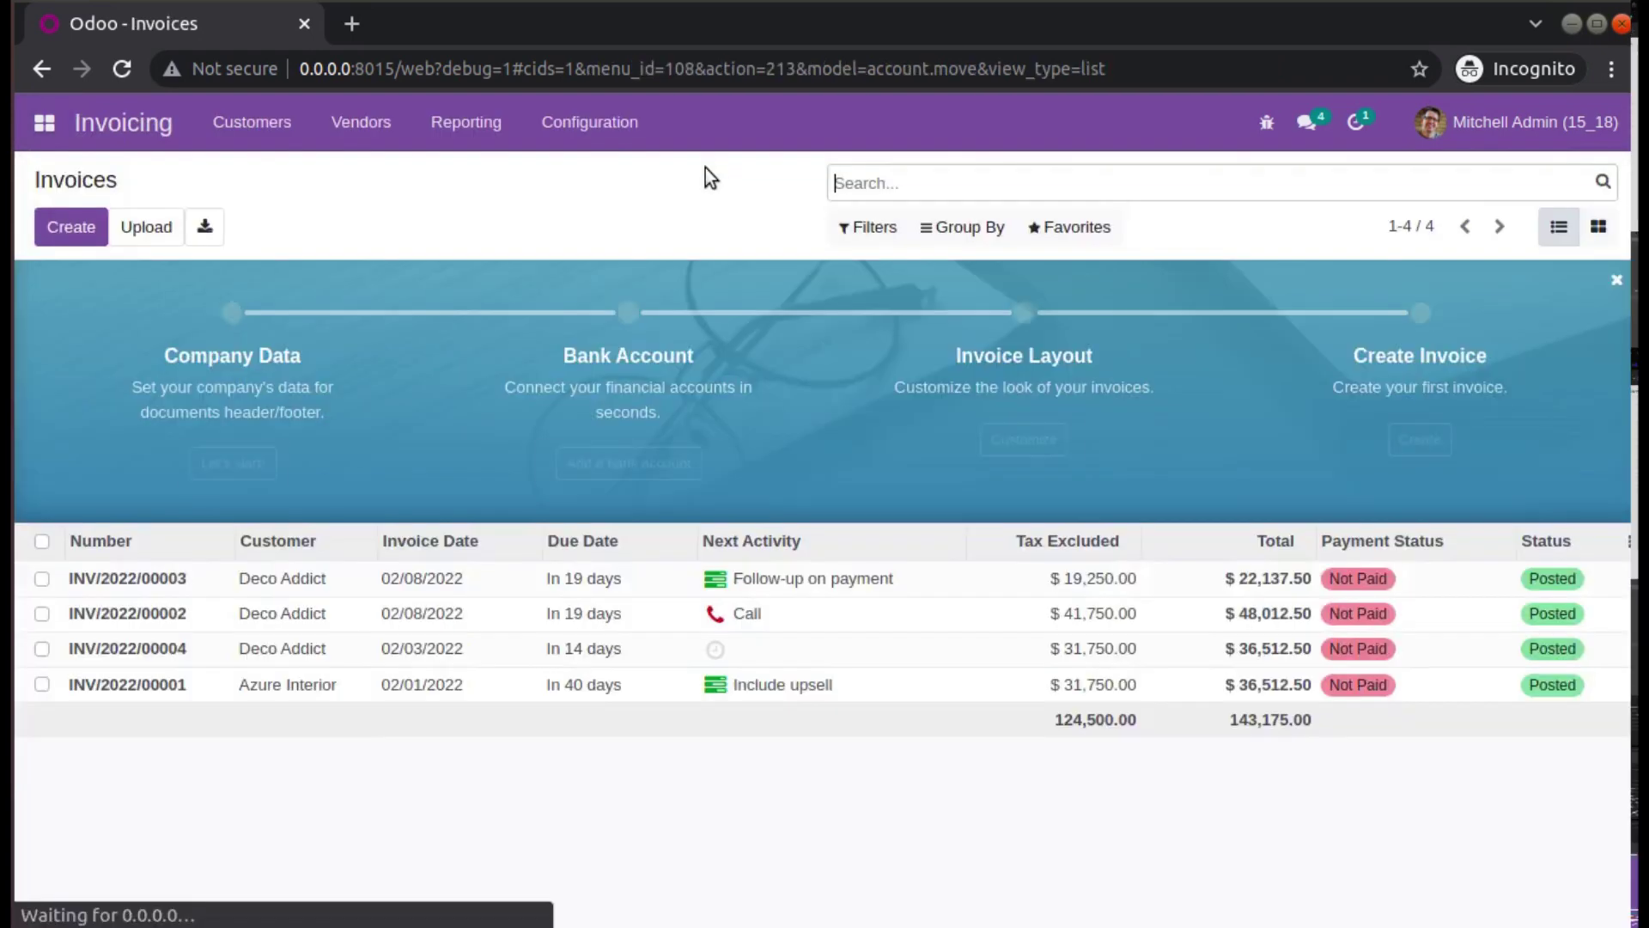
click(644, 144)
click(601, 508)
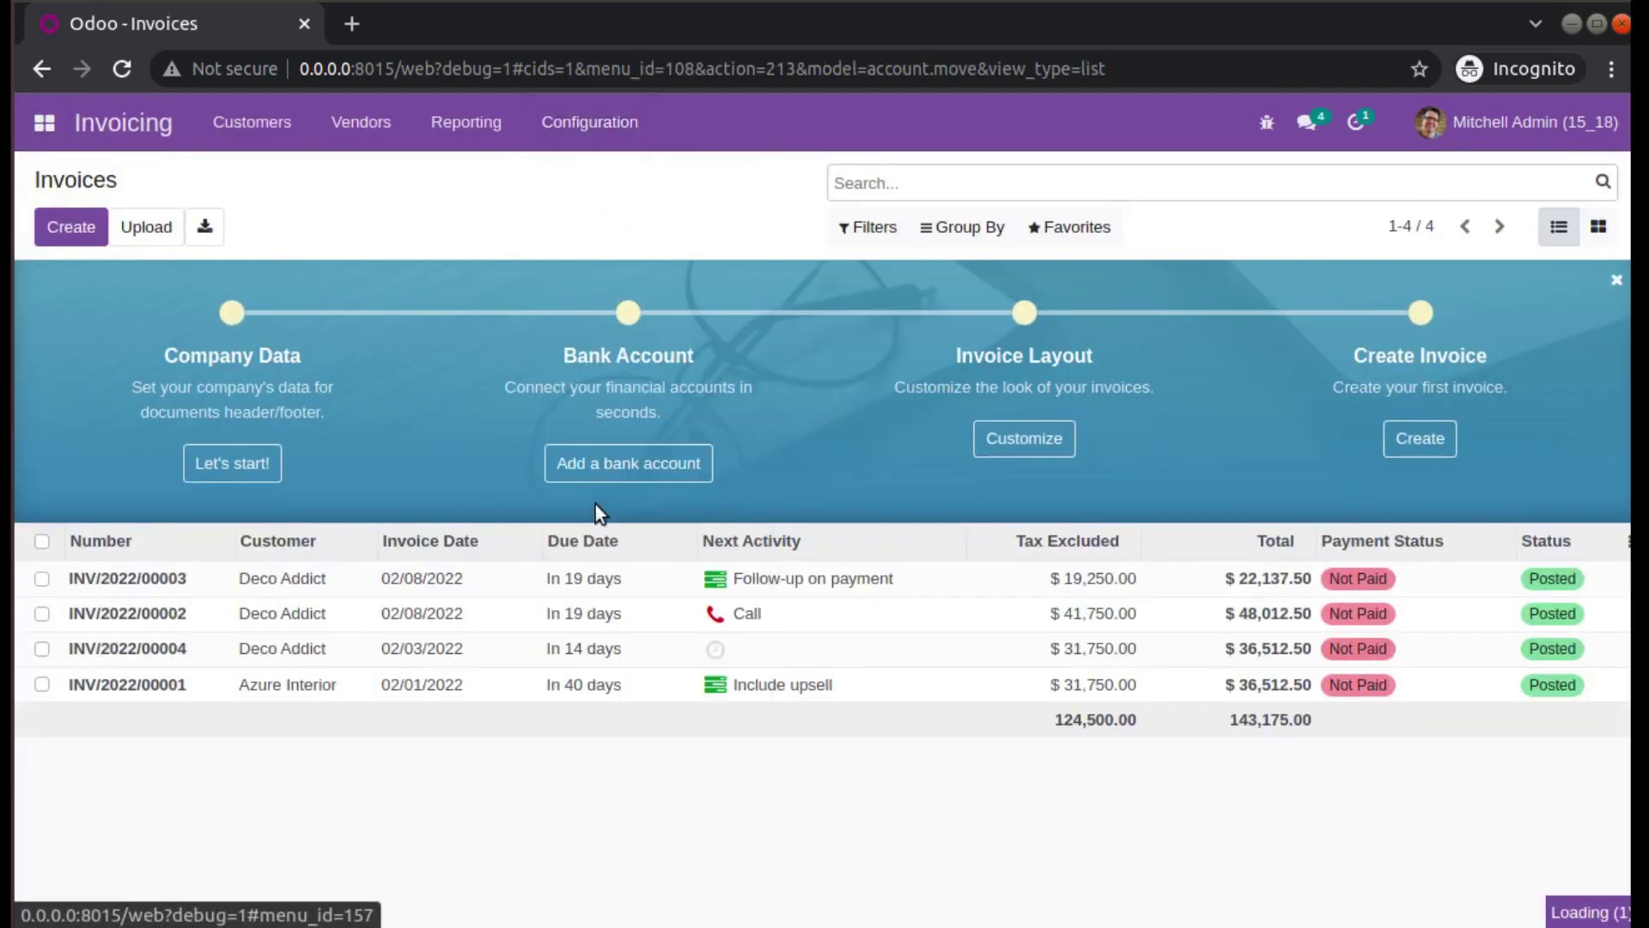
click(125, 316)
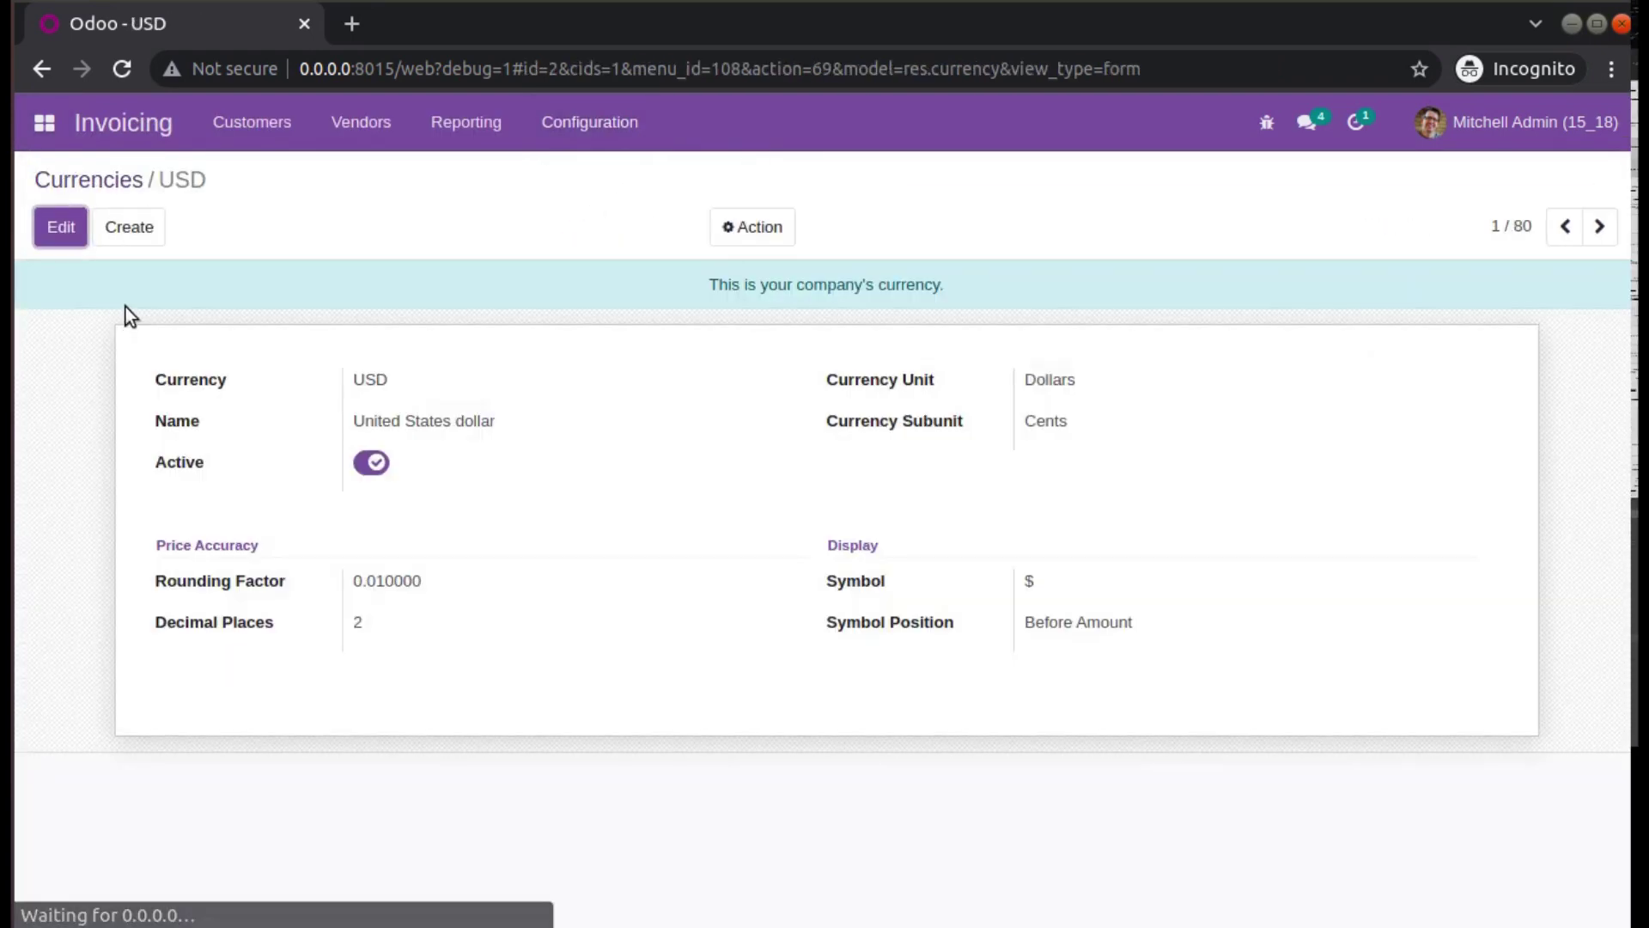
click(90, 234)
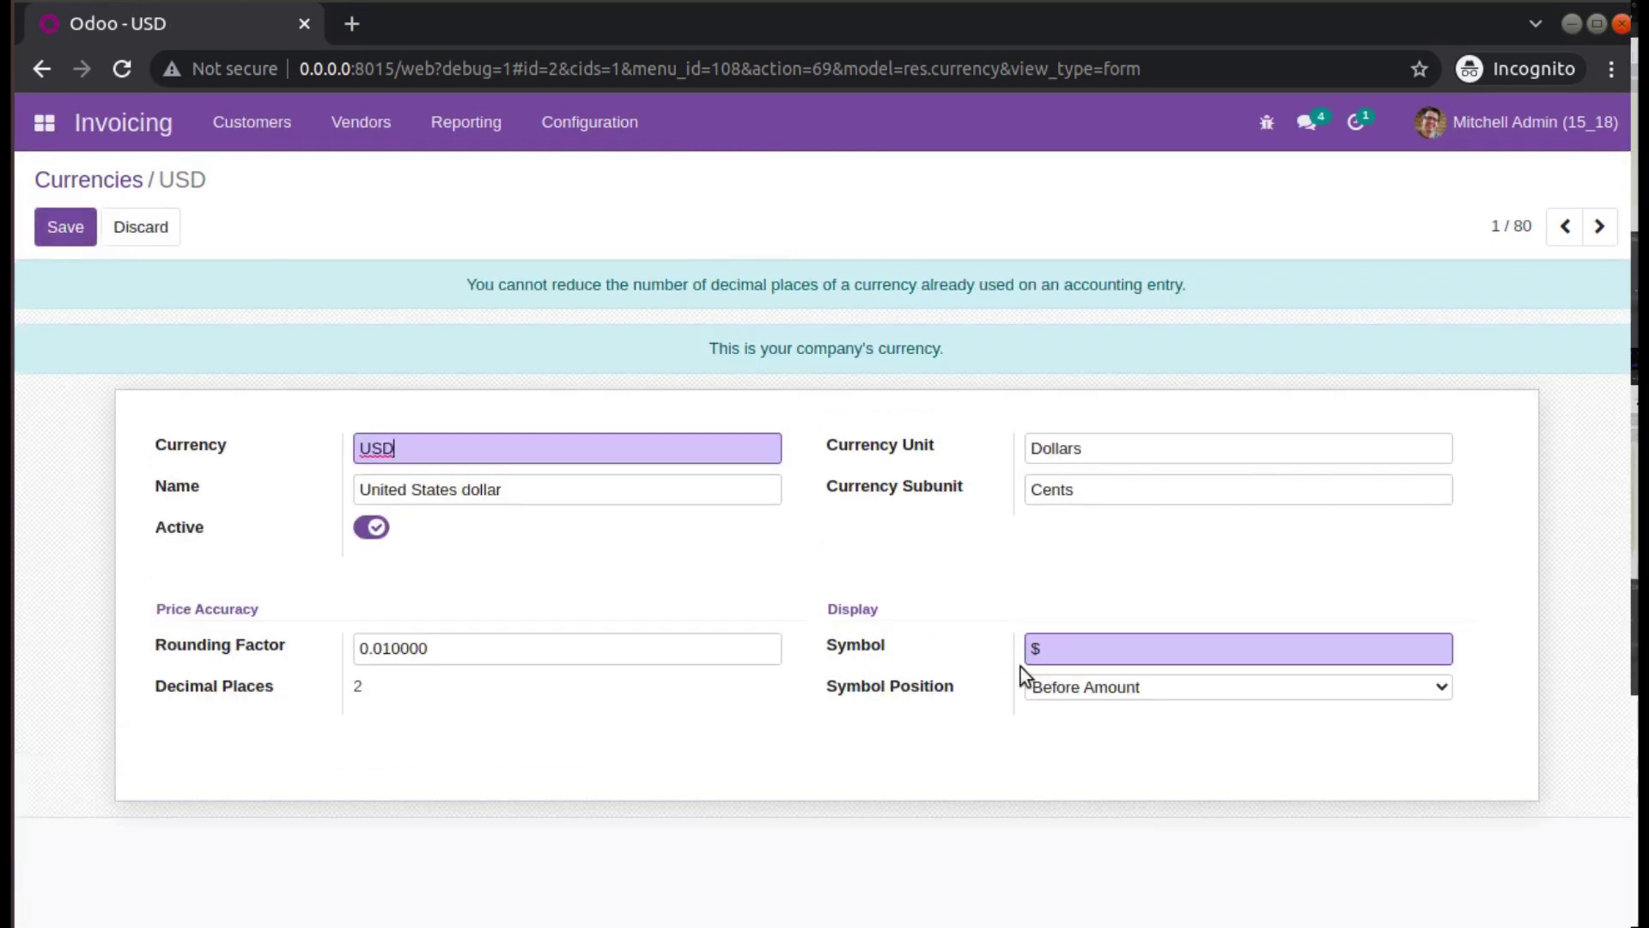
Step: Replace the USD currency symbol '$' with 'USD' and save the record
mouse_move(873, 657)
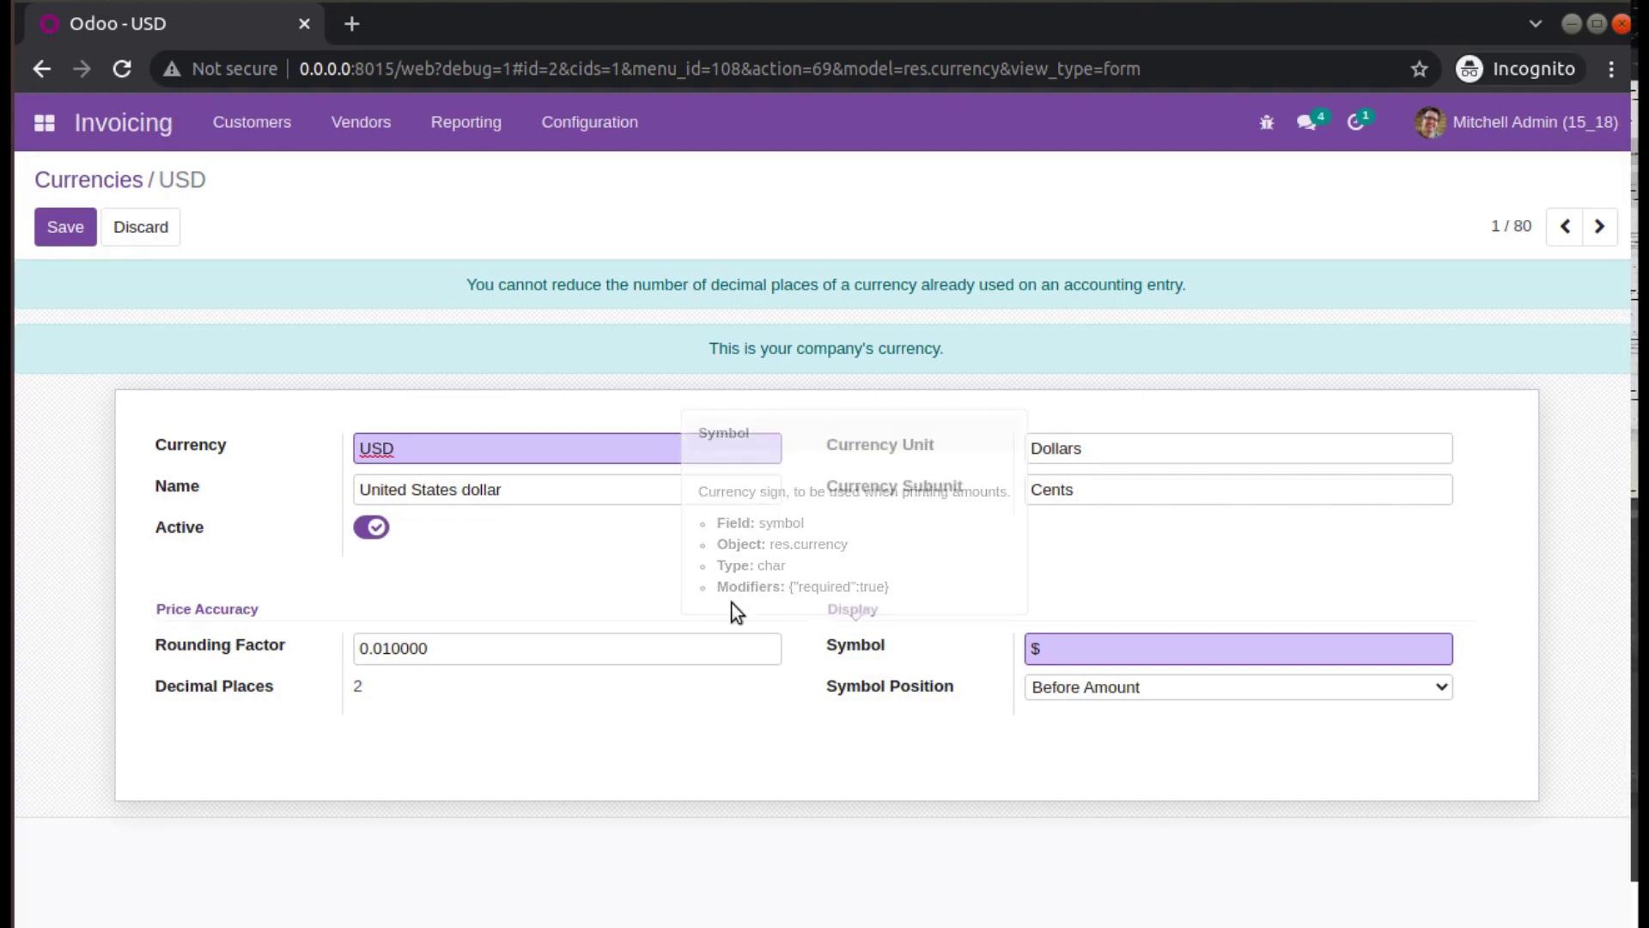
double_click(639, 451)
key(ctrl+c)
double_click(1075, 648)
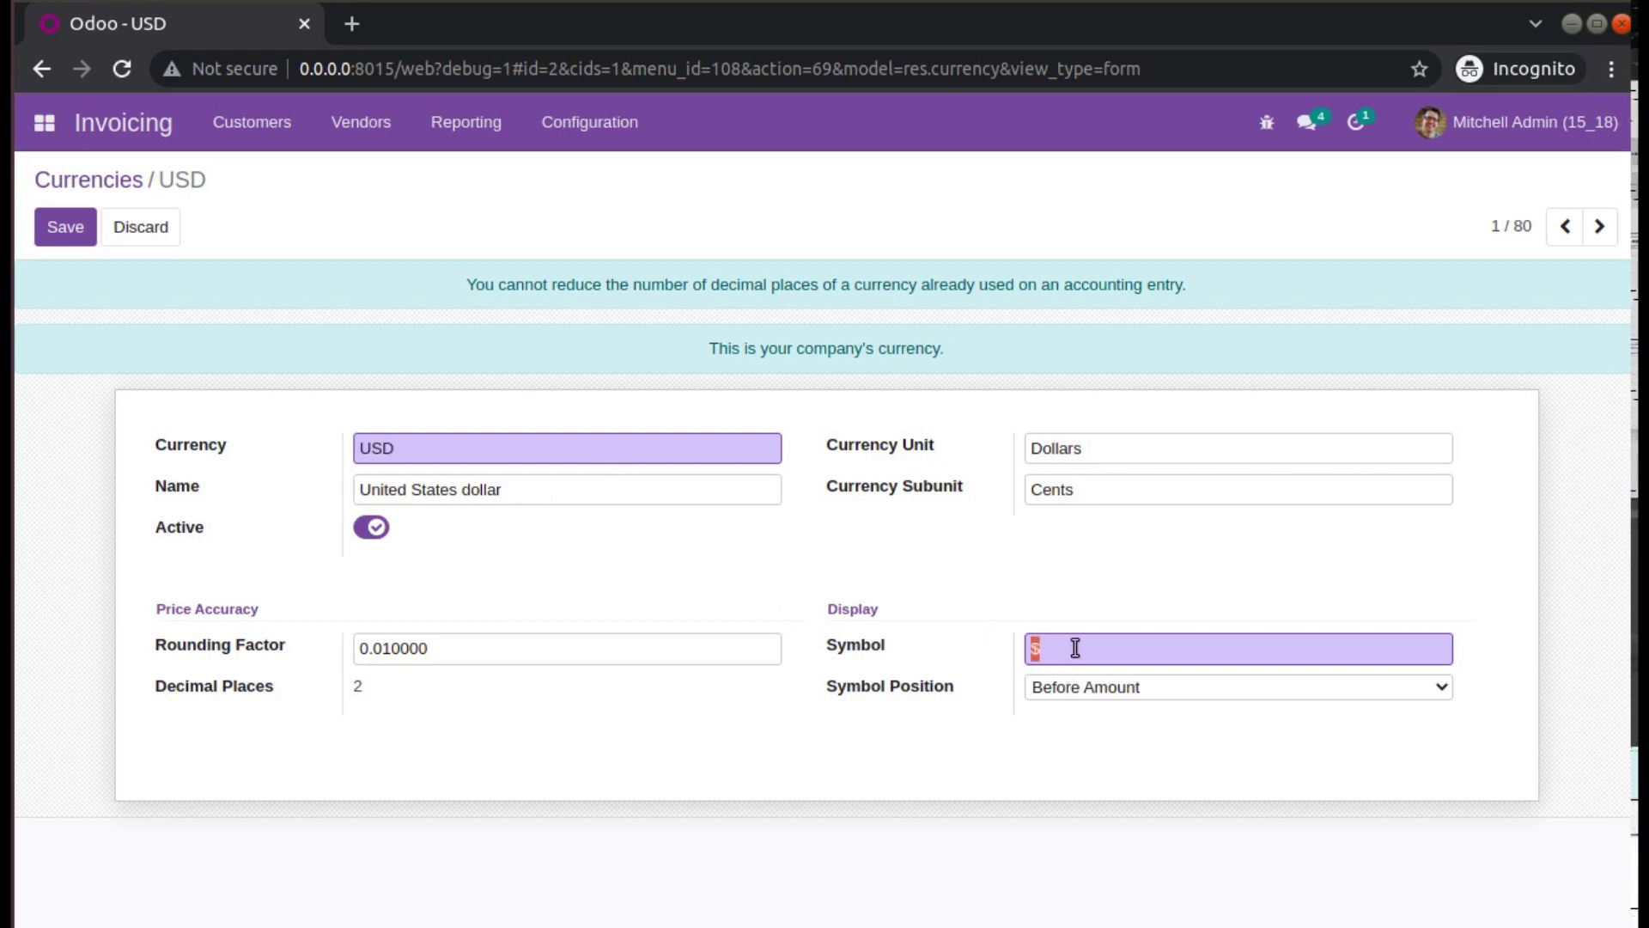
key(ctrl+v)
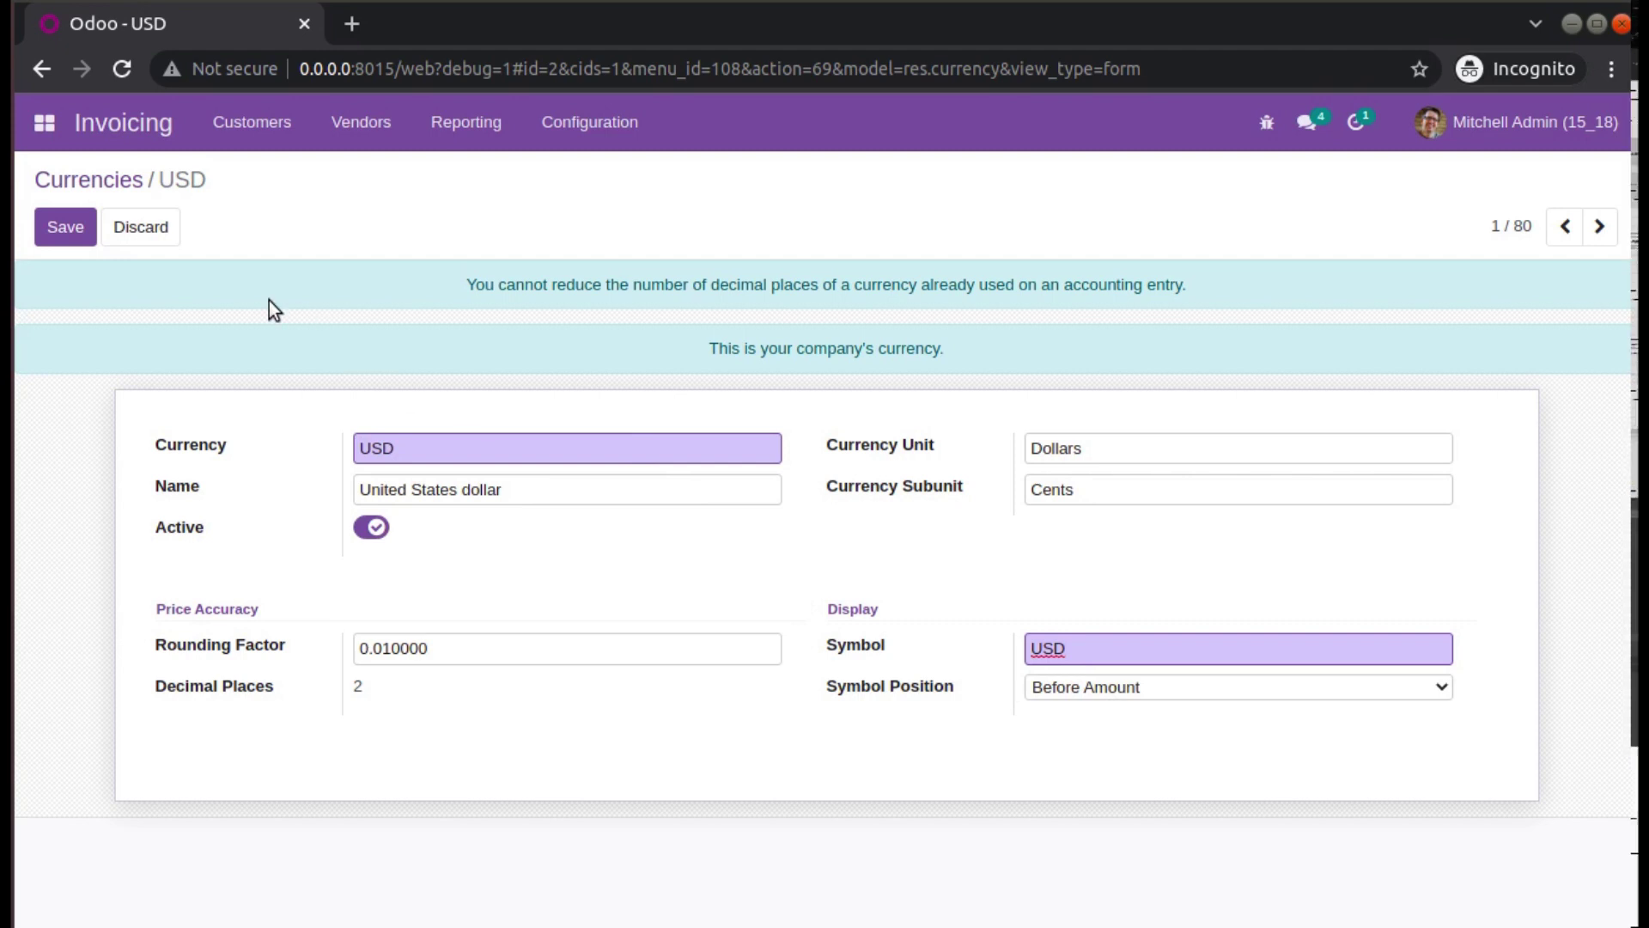
click(50, 228)
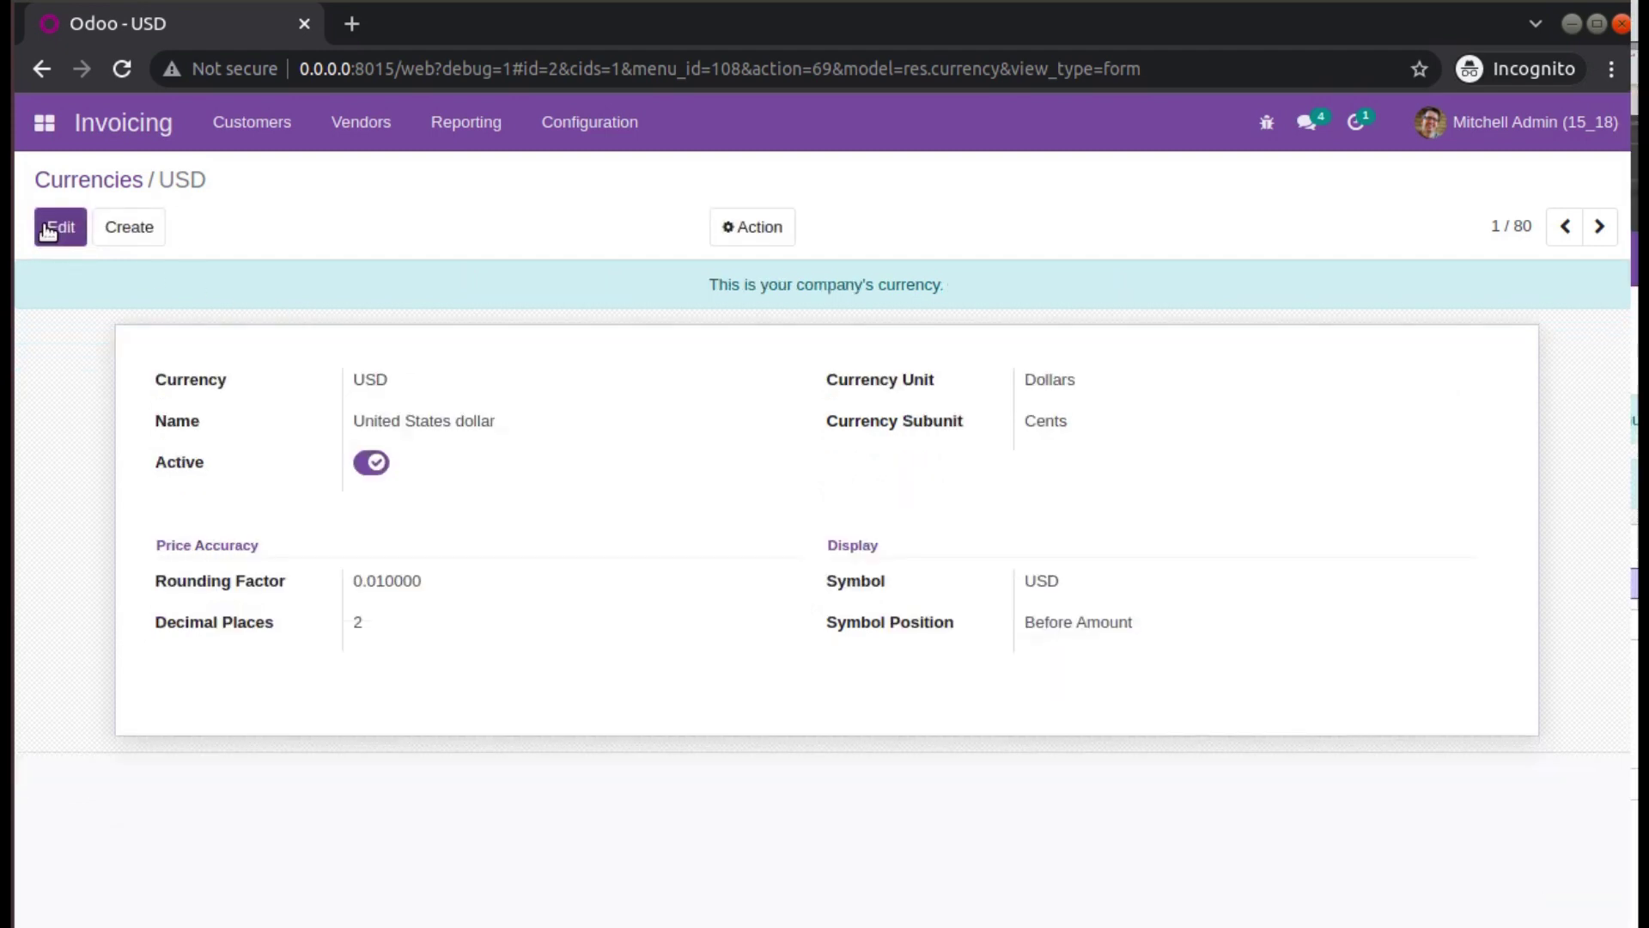
click(292, 146)
Step: Open invoice INV/2022/00003 and confirm totals read USD 19,250.00 untaxed and USD 22,137.50
click(297, 185)
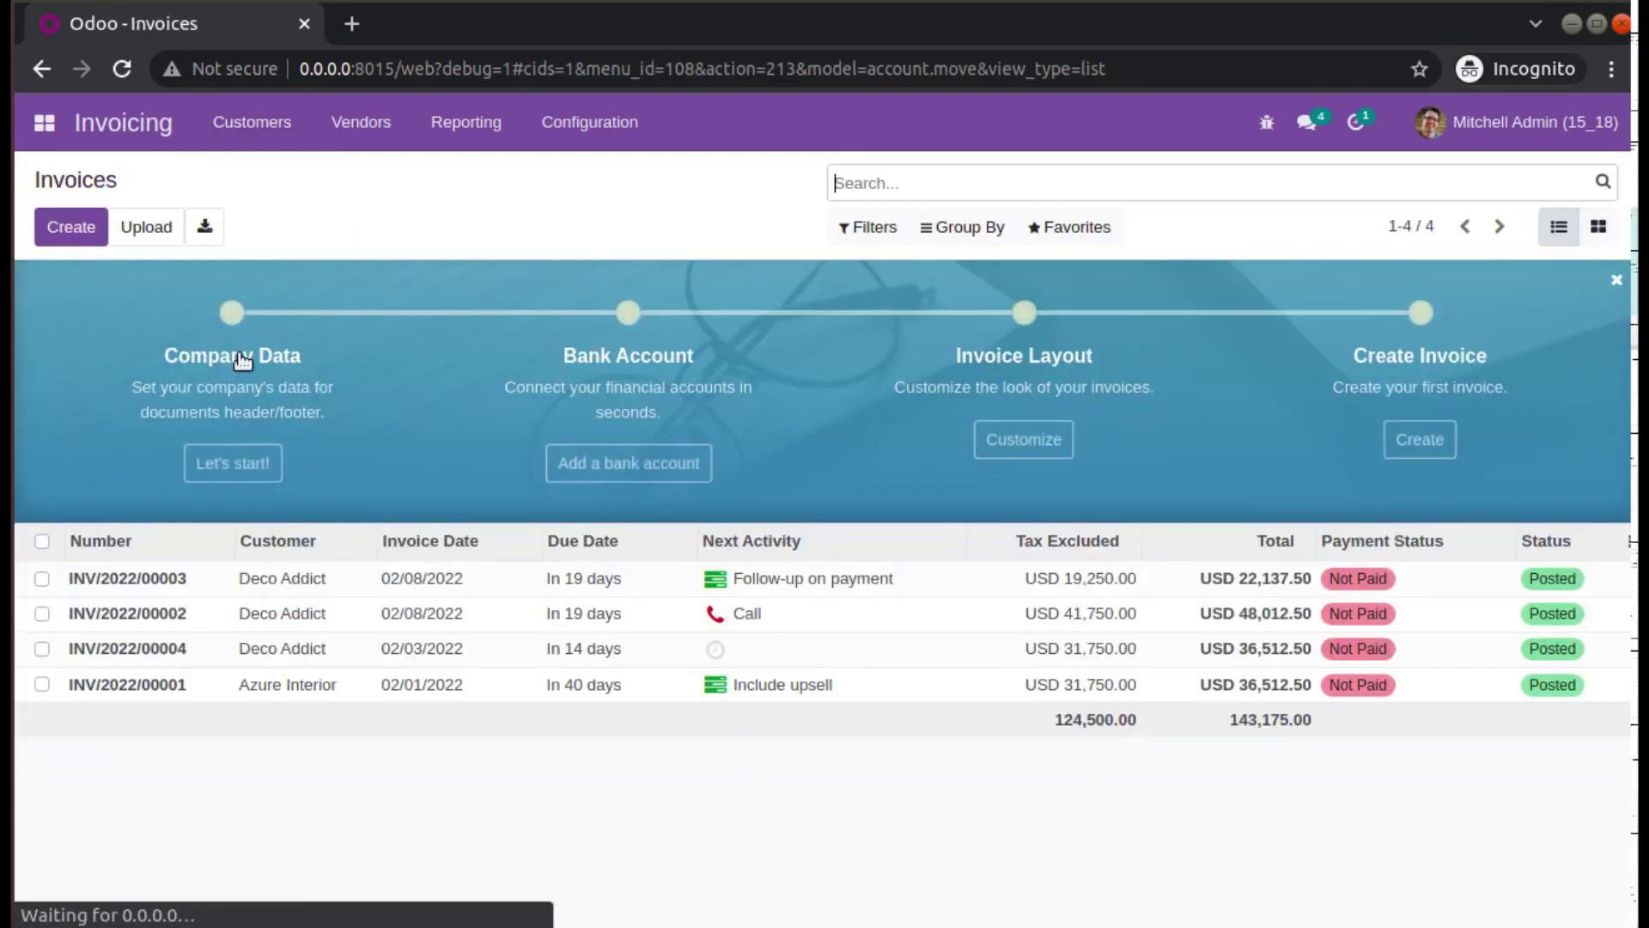
click(234, 578)
scroll(663, 563, down, 6)
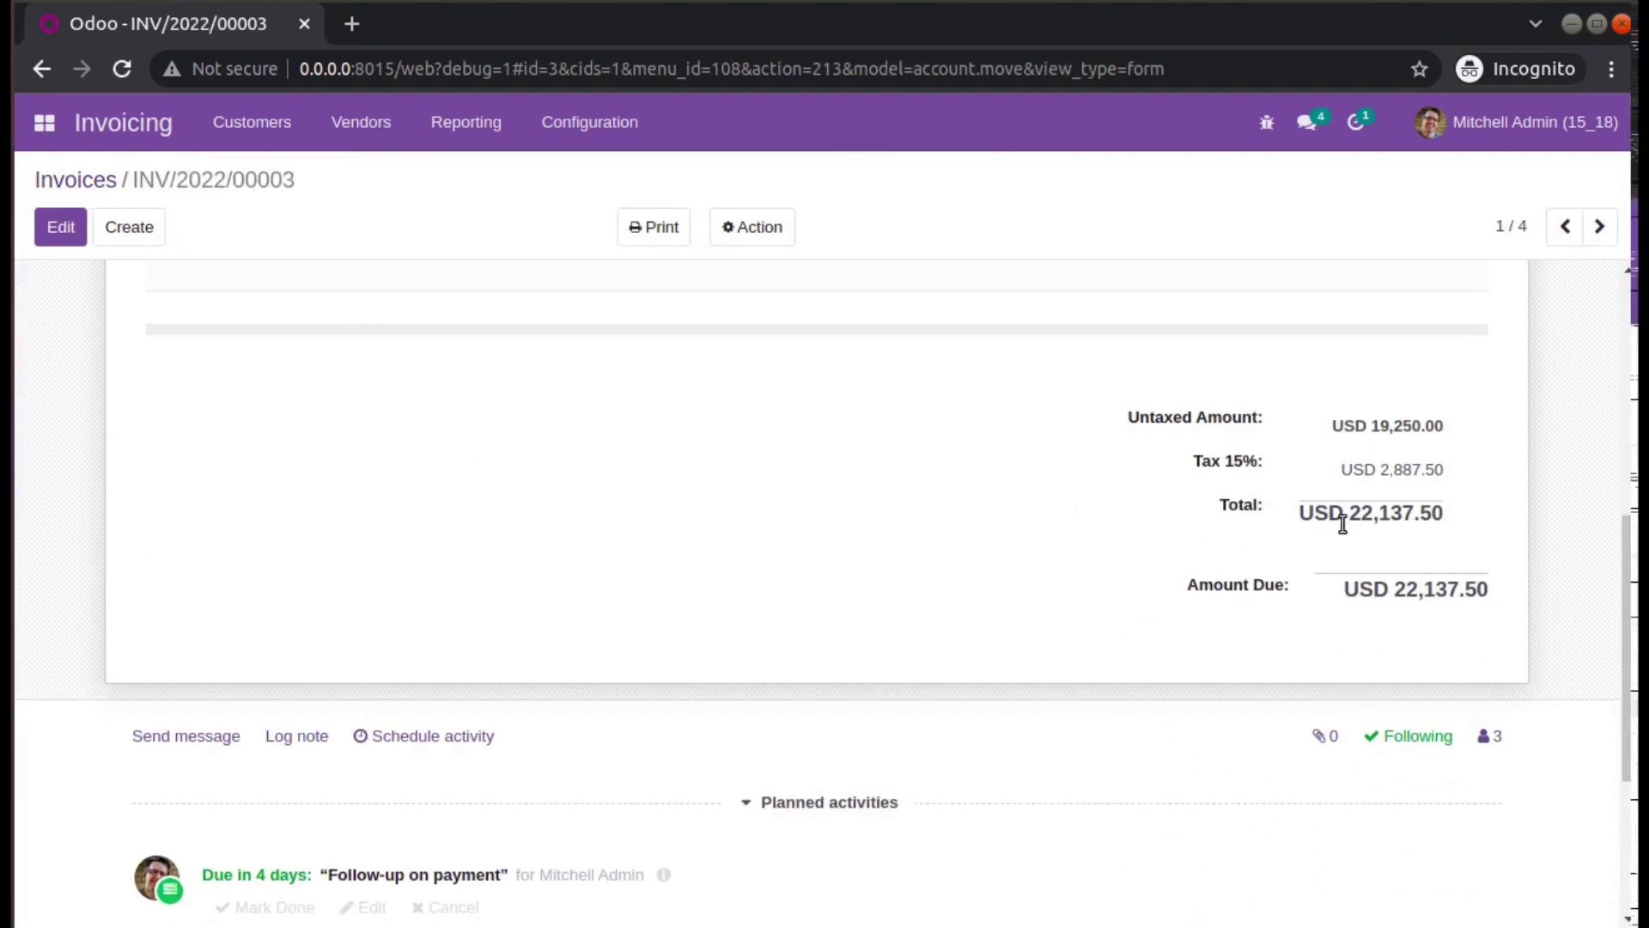
mouse_move(1366, 531)
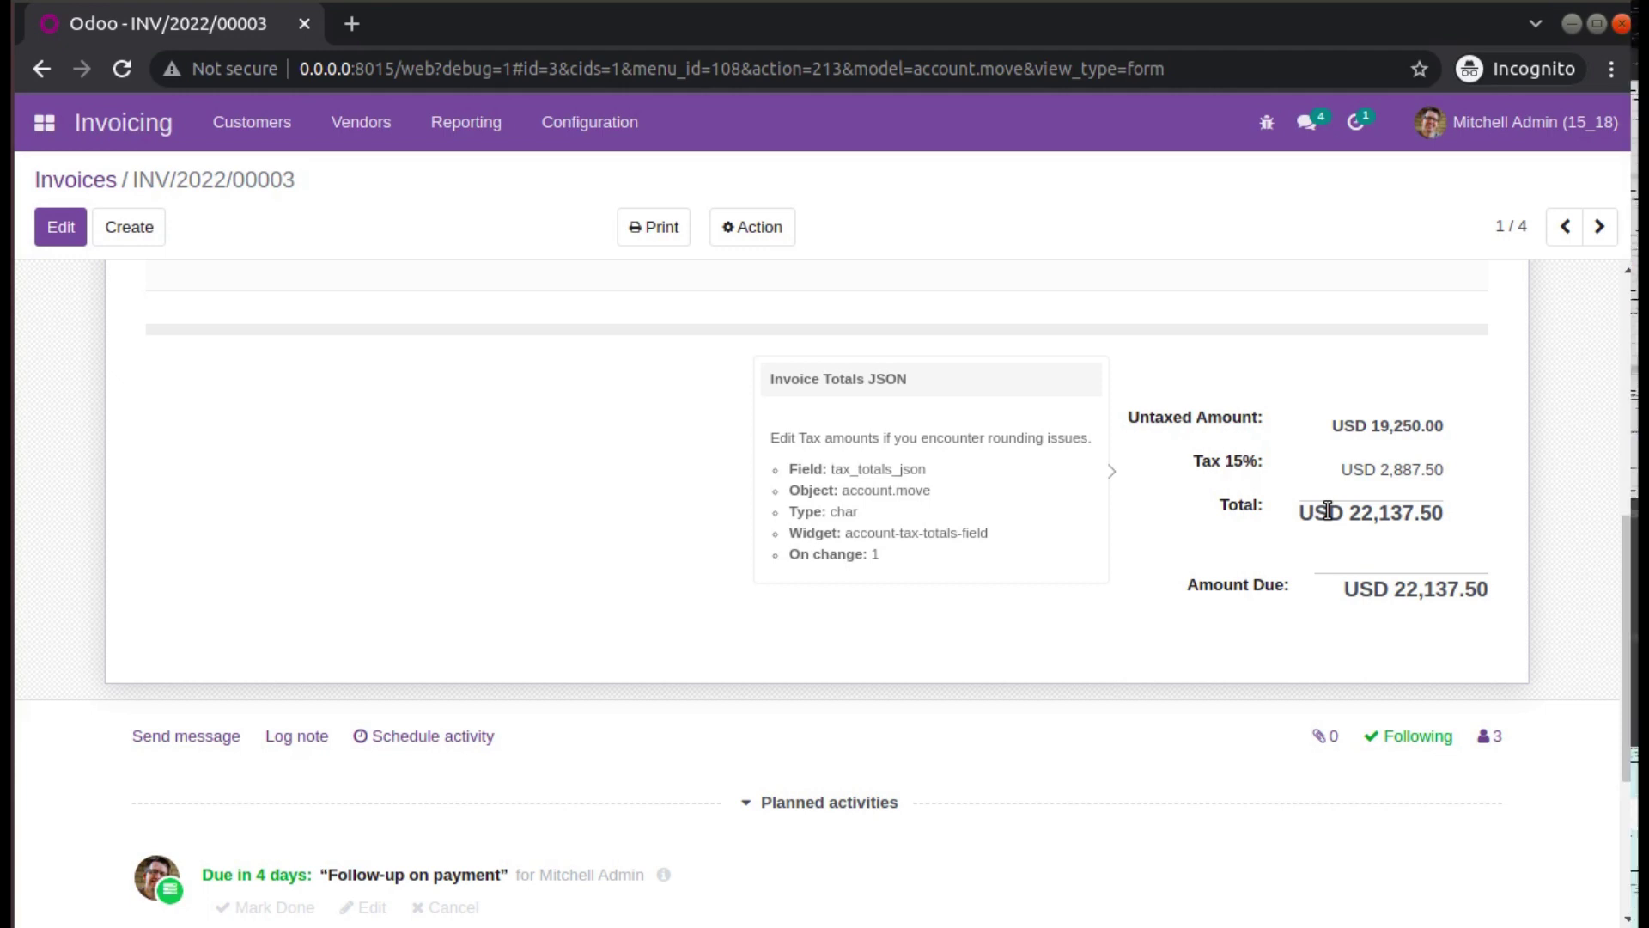
click(593, 144)
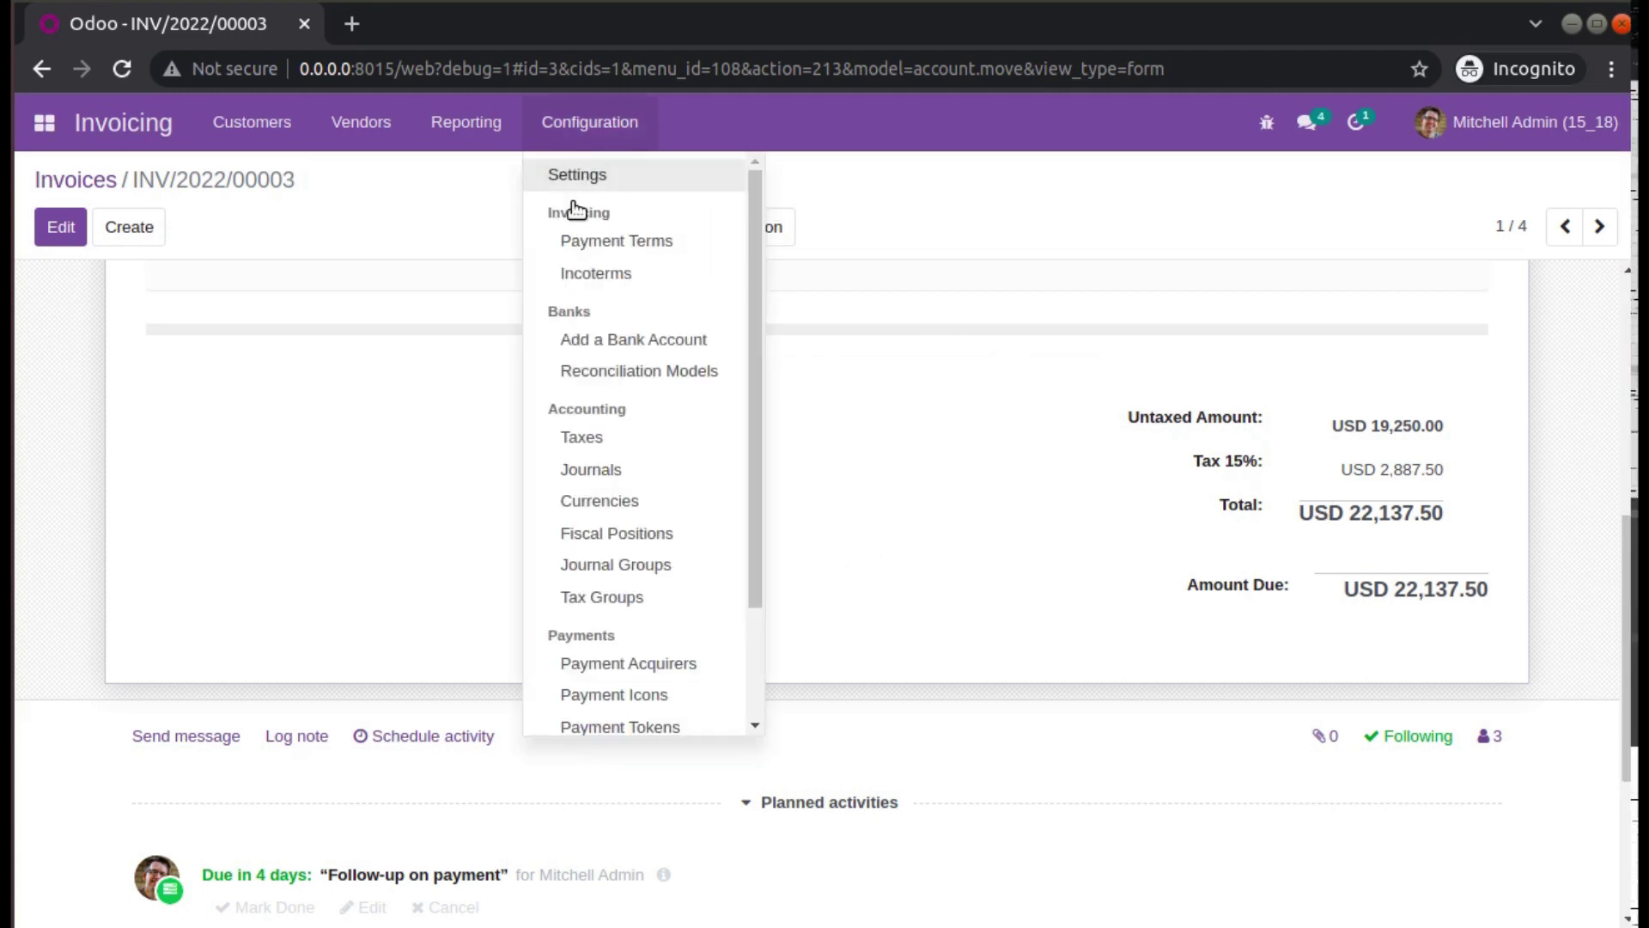
Step: Set the USD currency's Symbol Position to After Amount, save, and reload the page
click(608, 501)
click(136, 331)
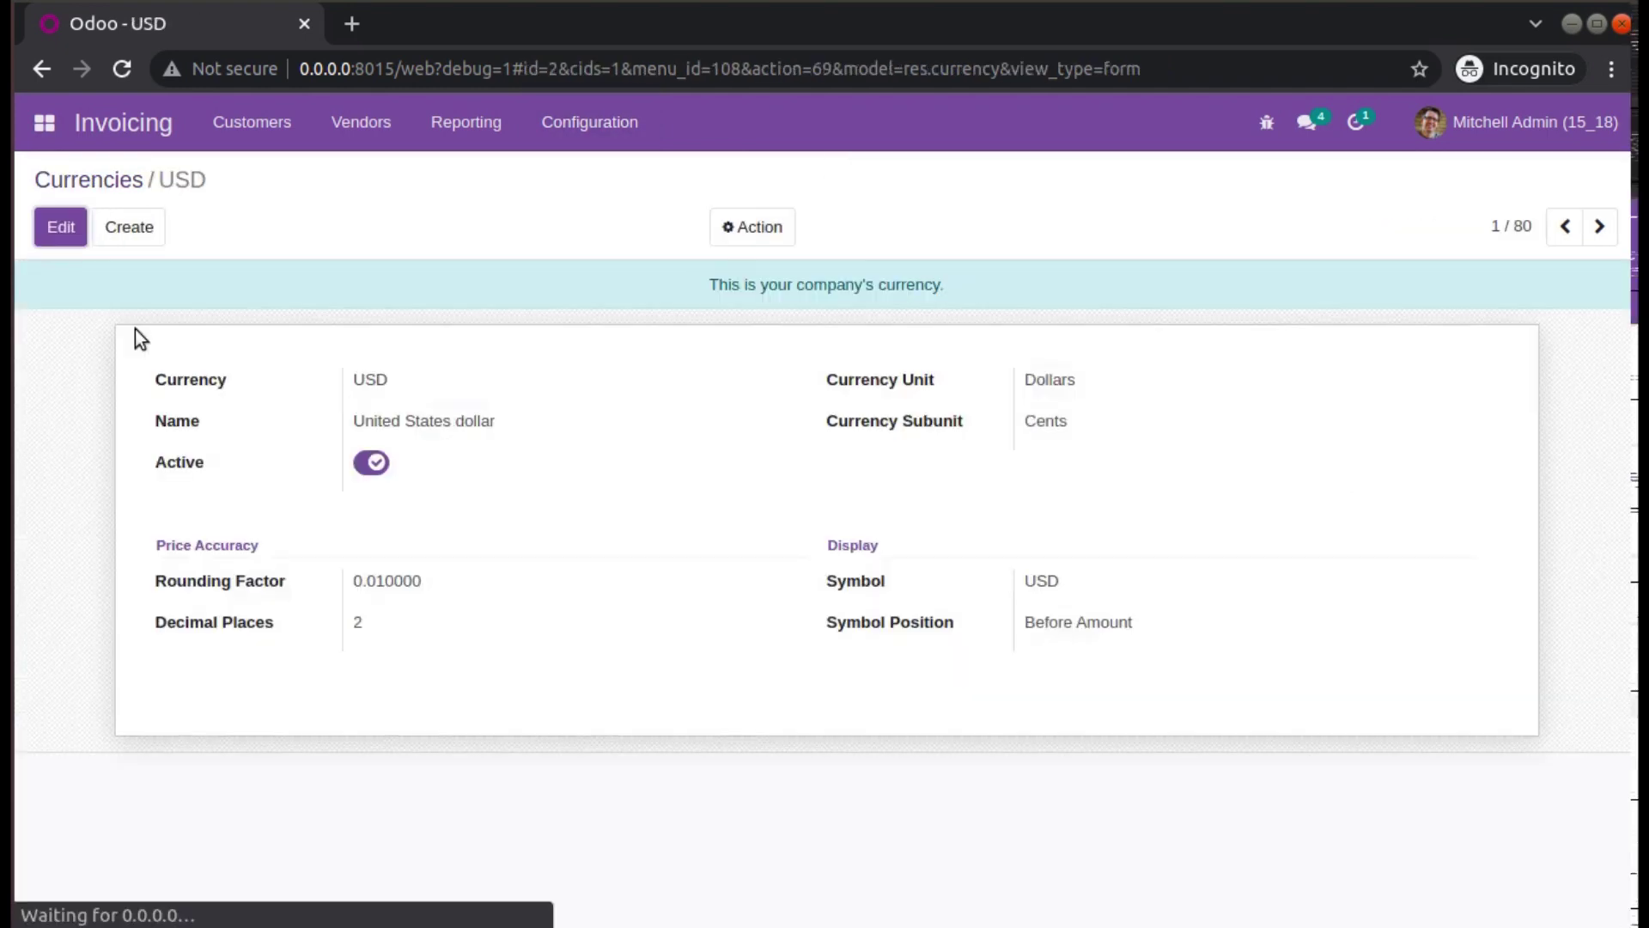
click(60, 227)
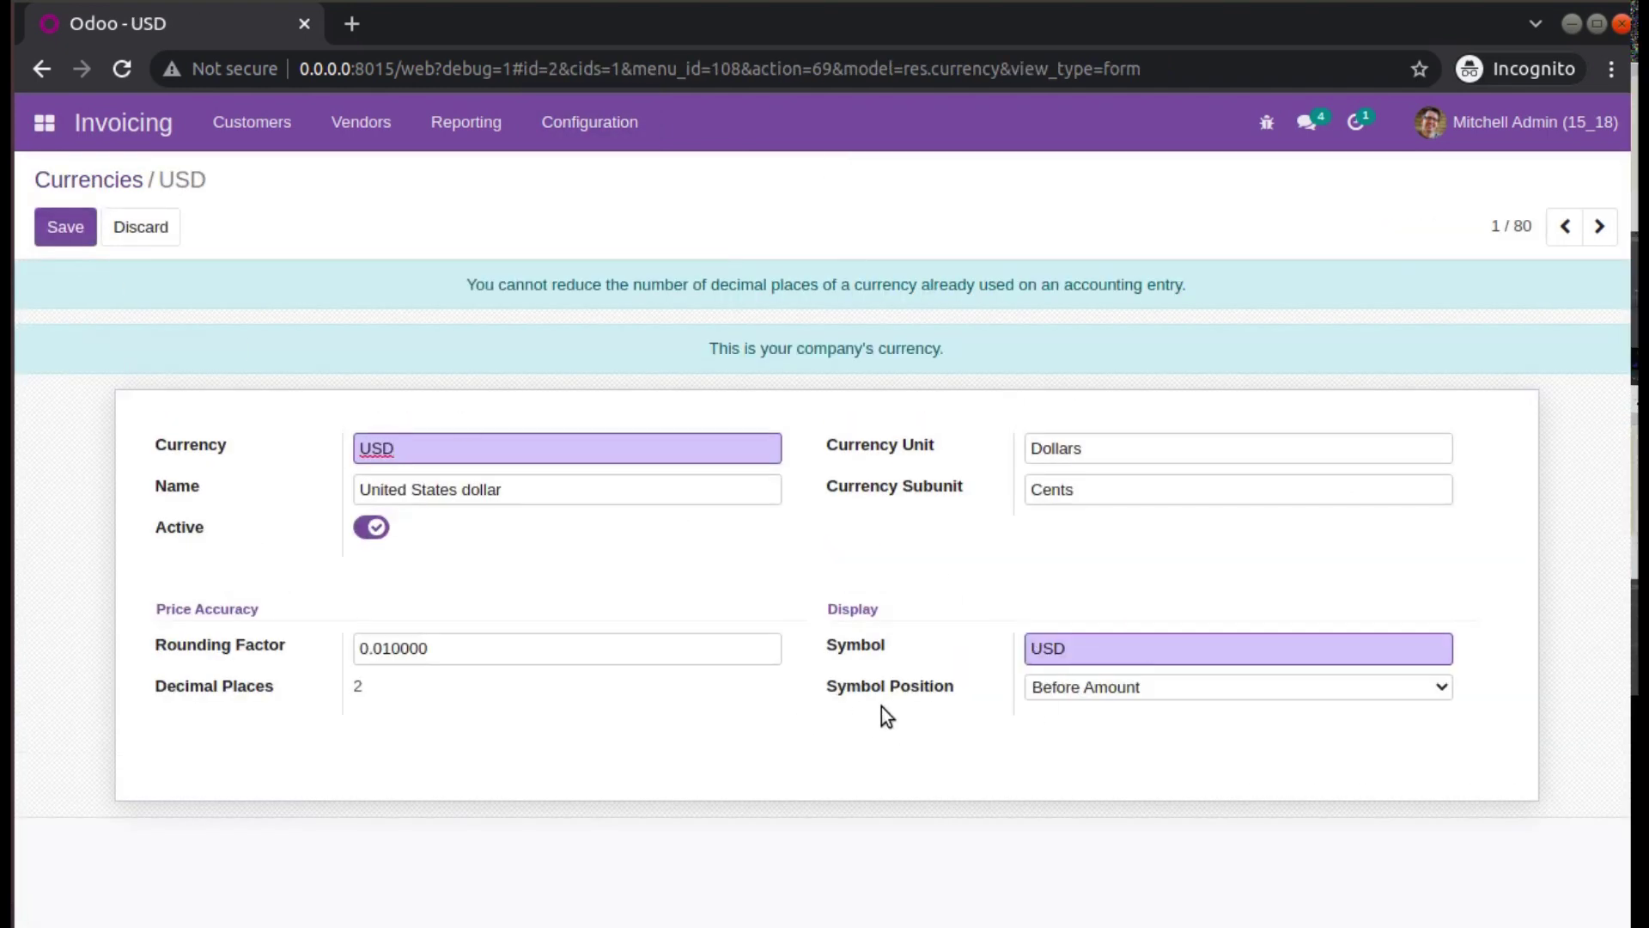
click(1080, 683)
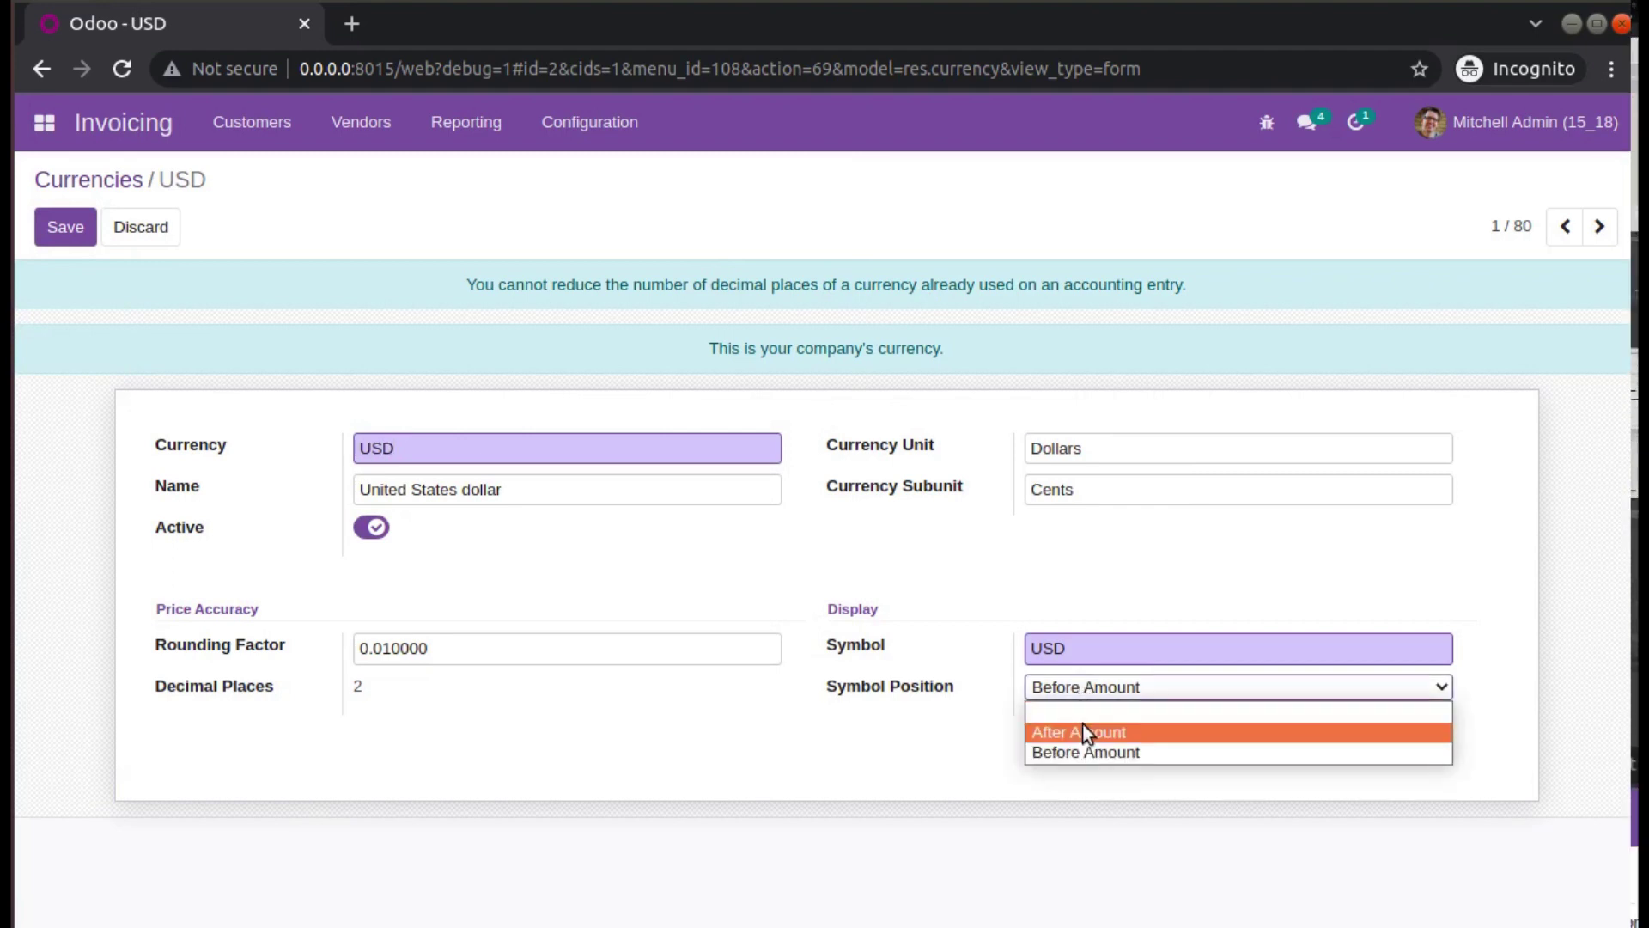
click(945, 749)
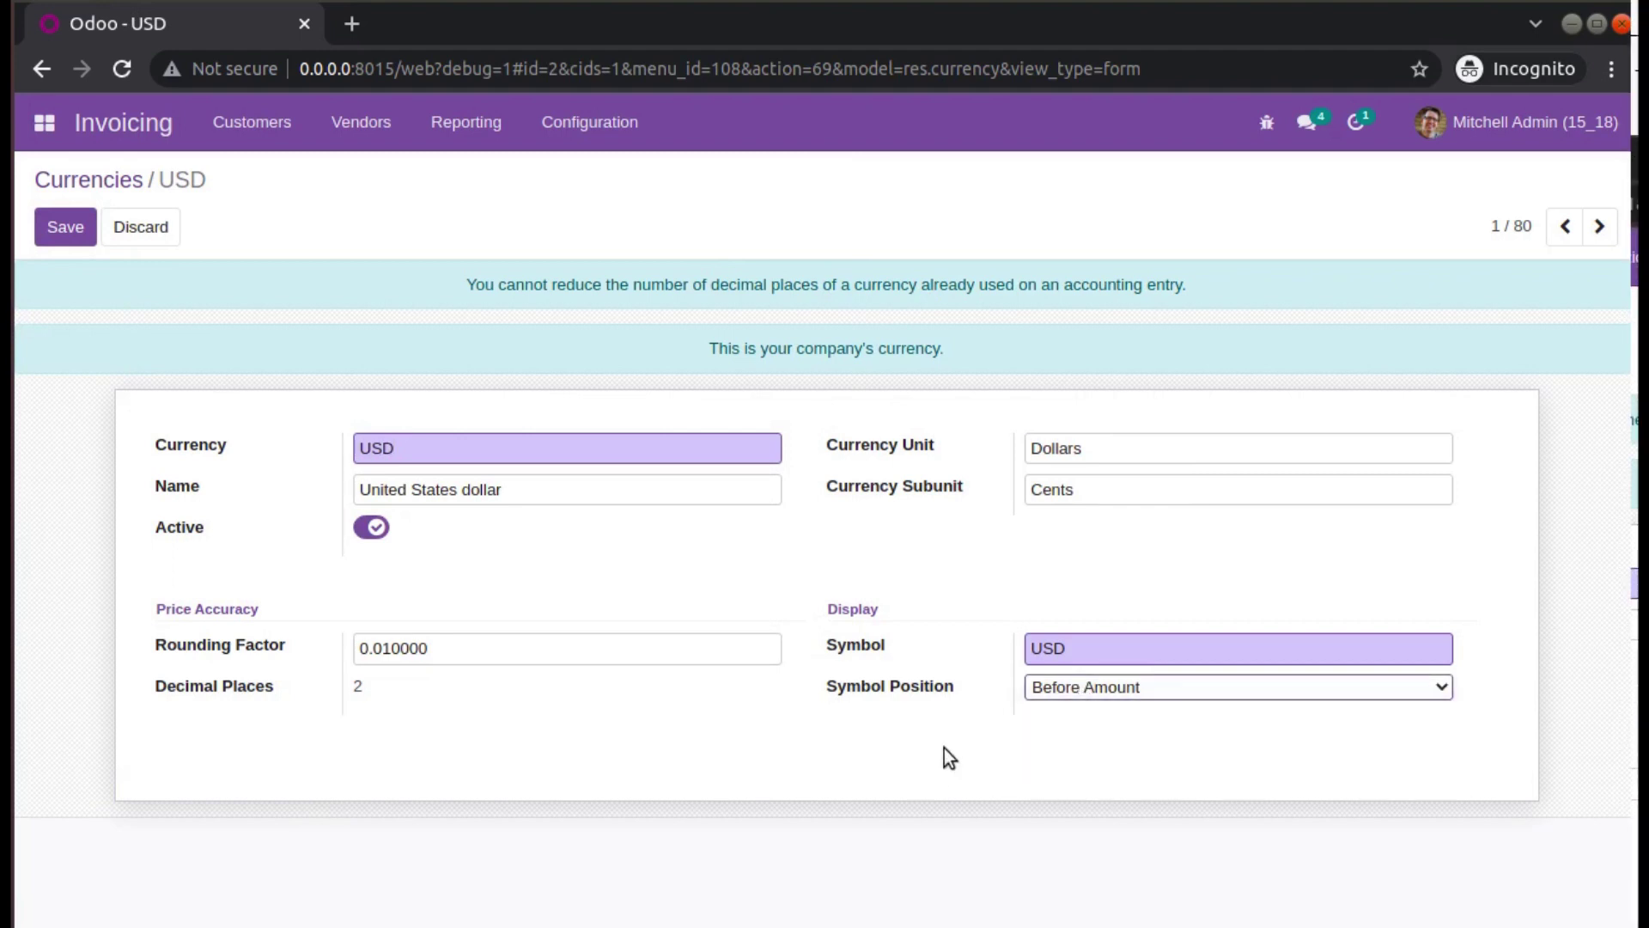
click(1060, 694)
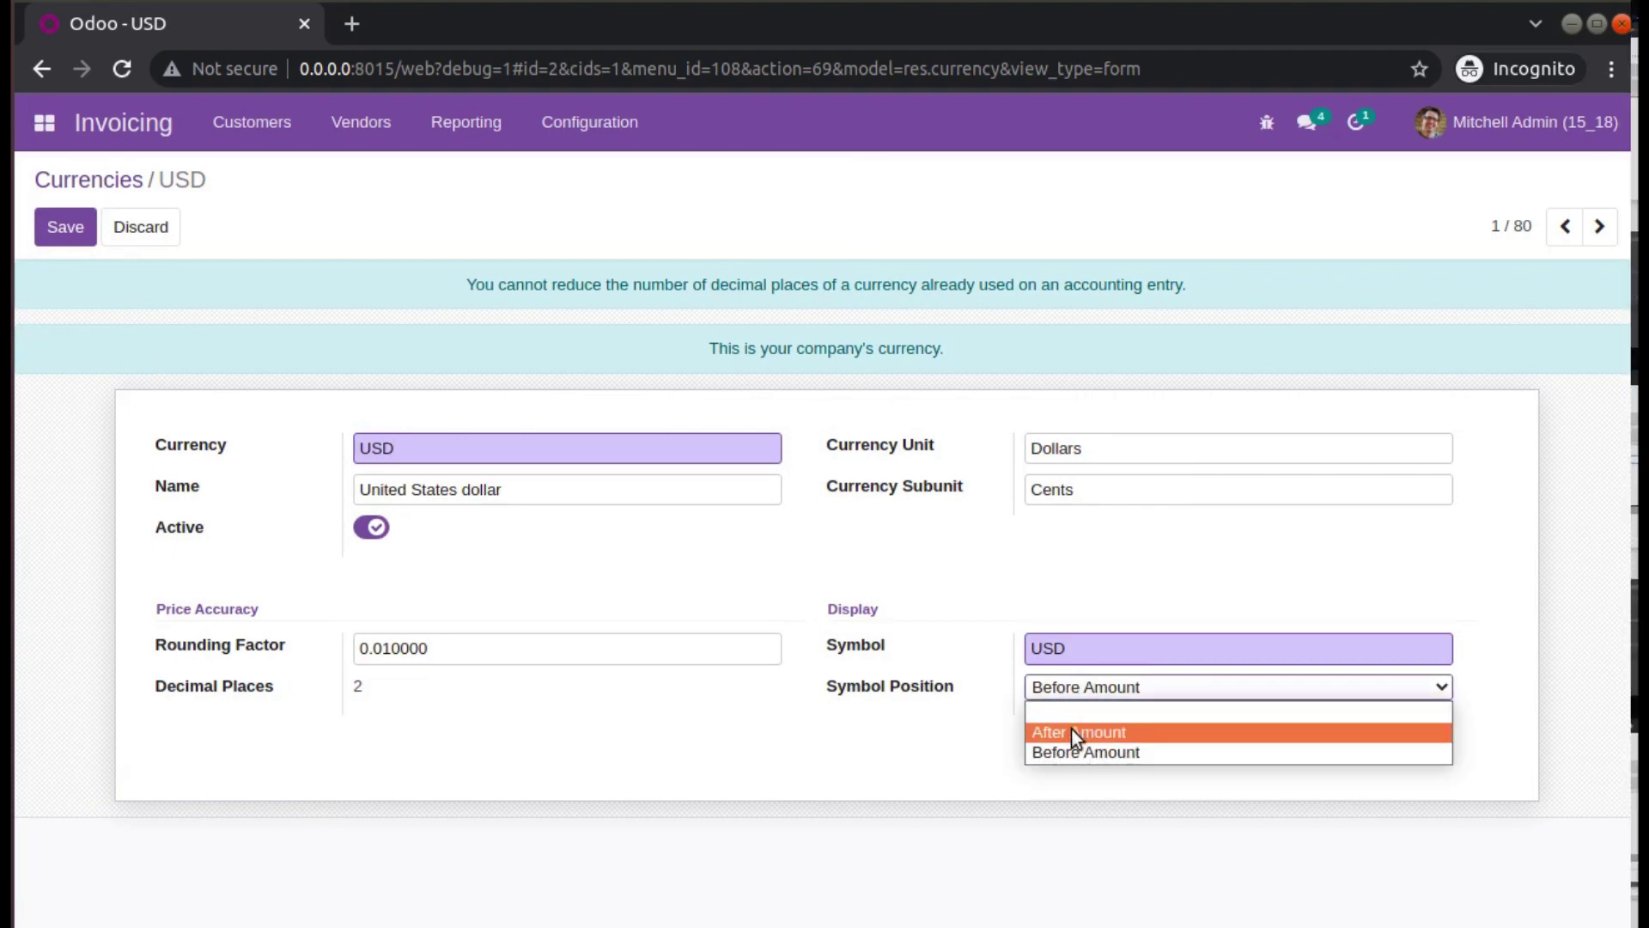
click(1071, 729)
click(74, 234)
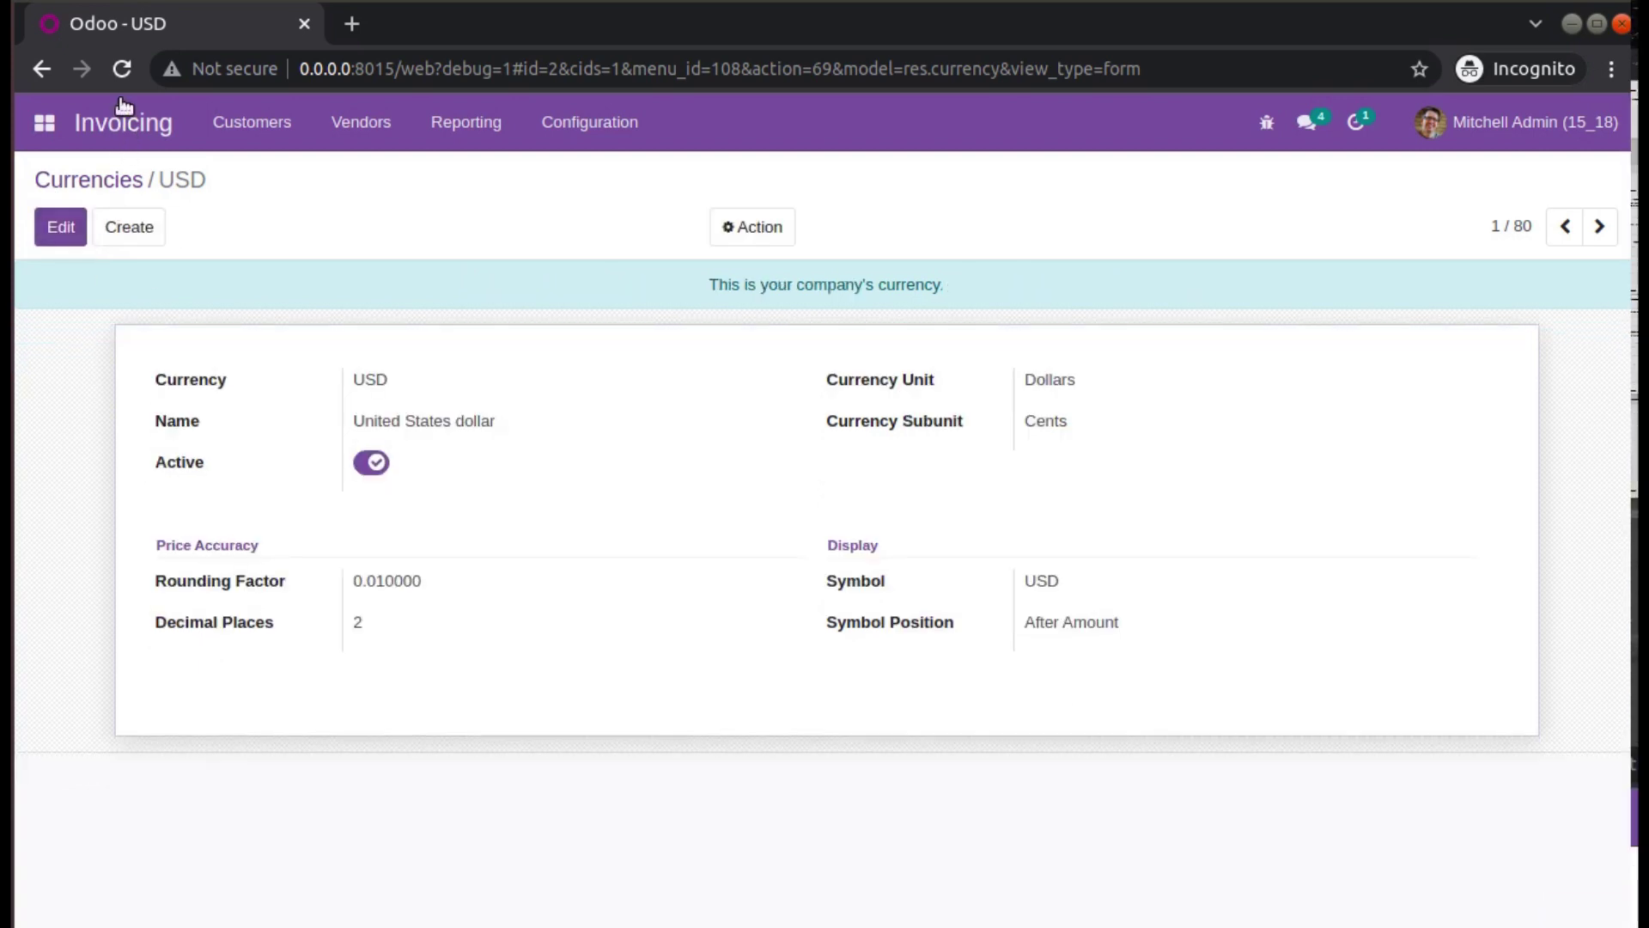
click(117, 71)
Step: Open invoice INV/2022/00003 to see totals like 22,137.50 USD and 2,887.50 USD tax
click(299, 124)
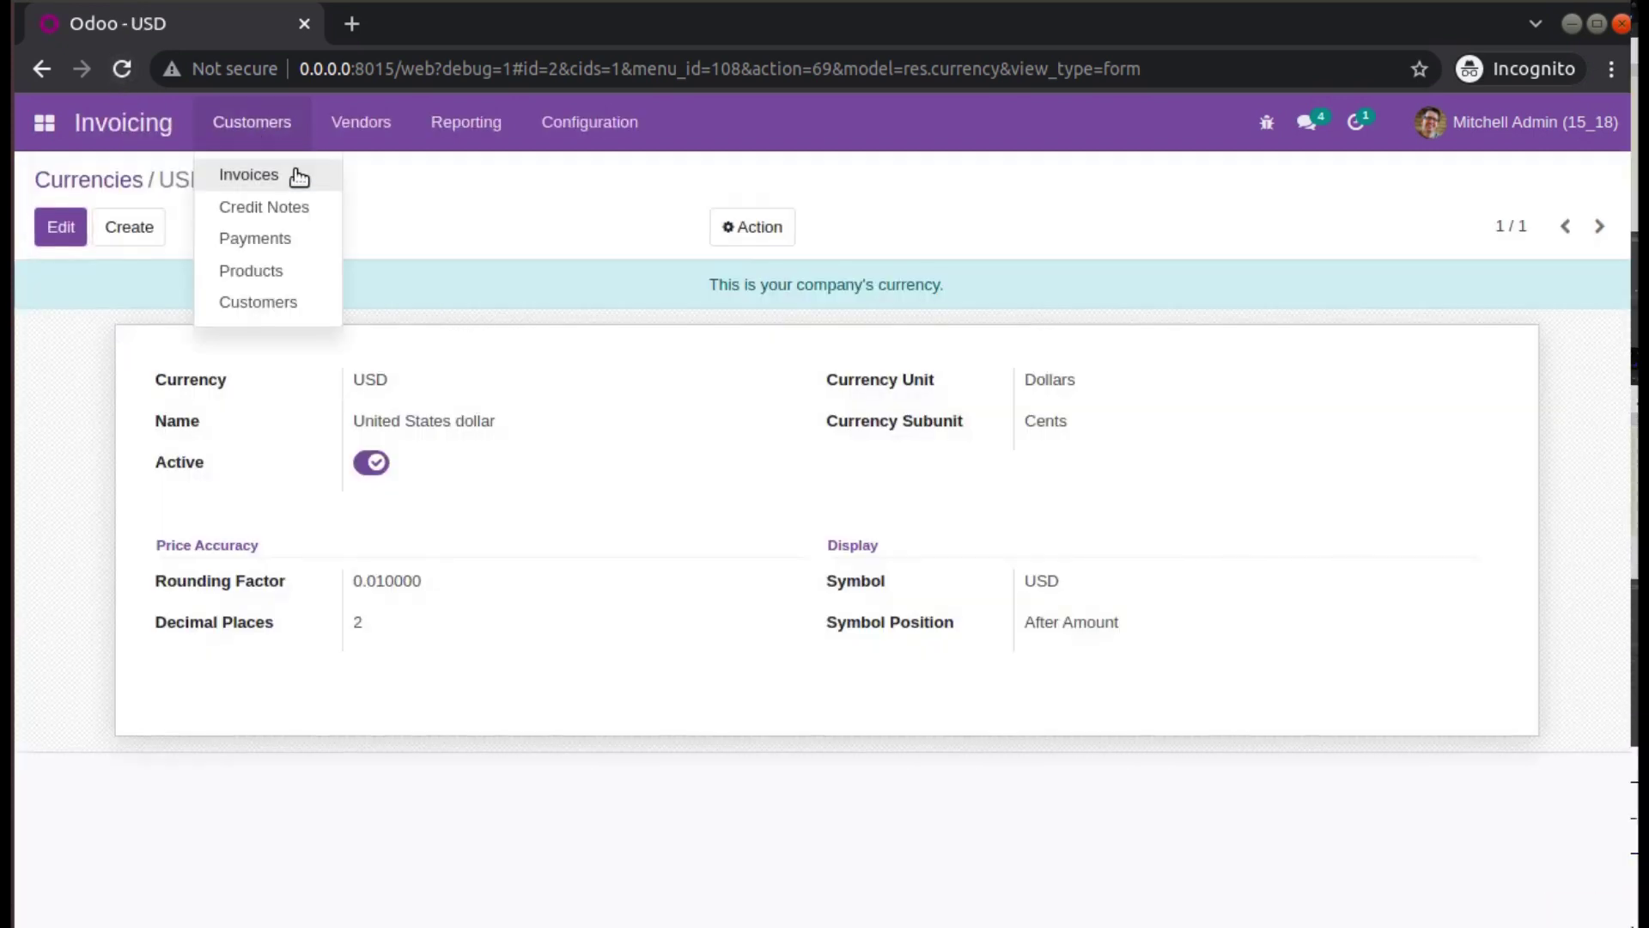
click(341, 173)
click(173, 577)
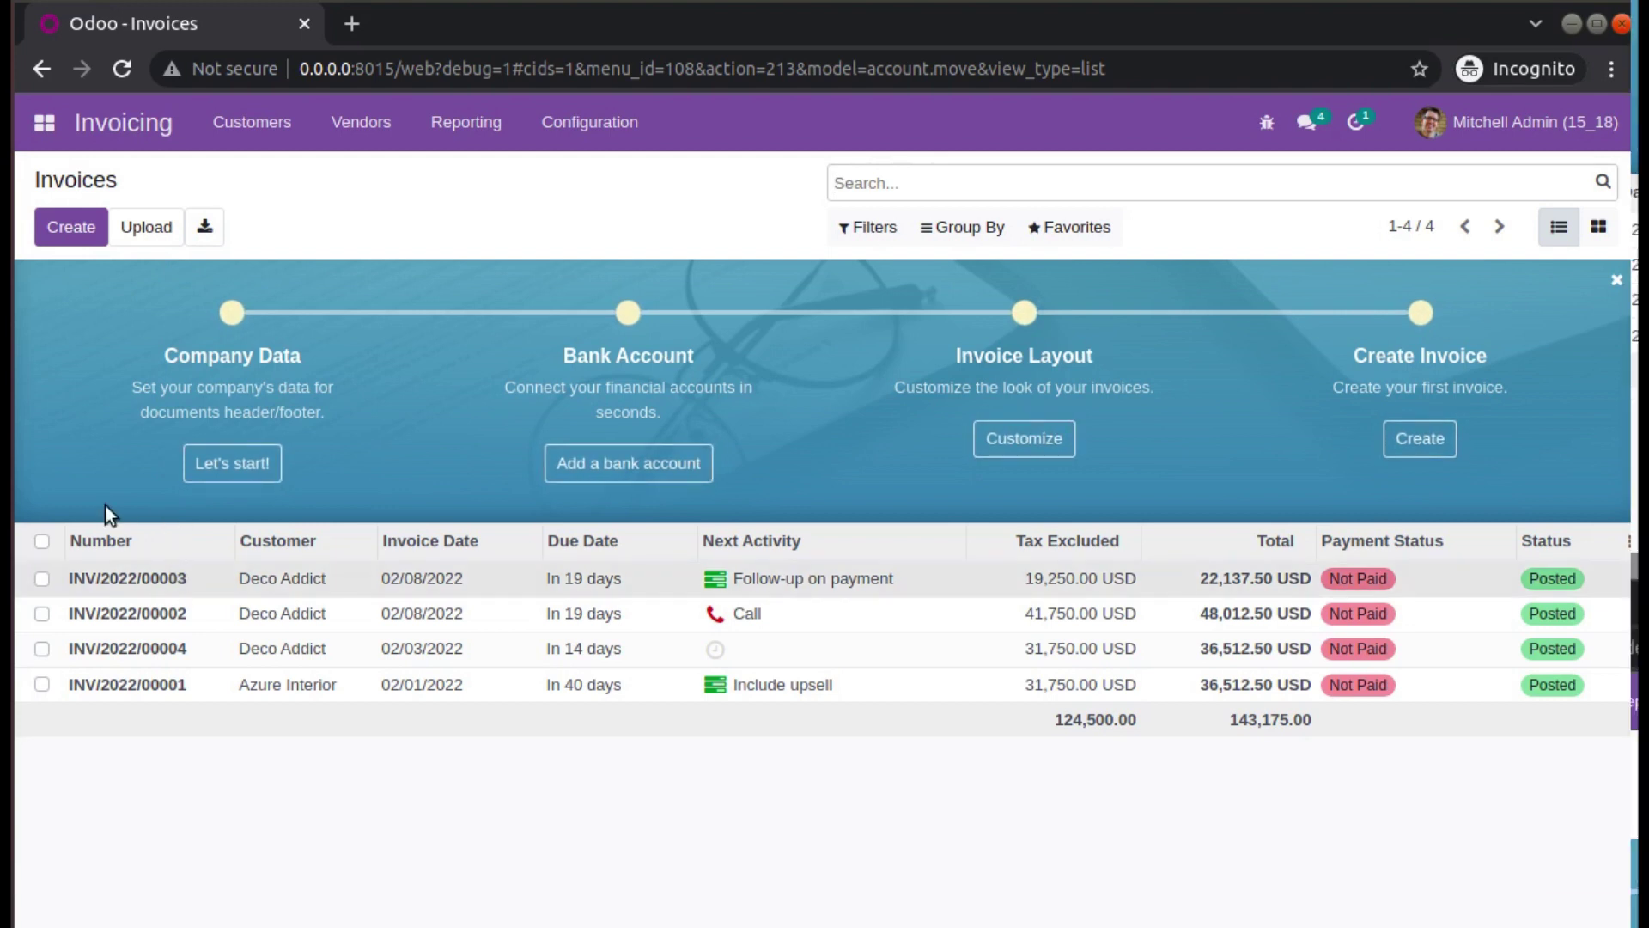
scroll(877, 645, down, 6)
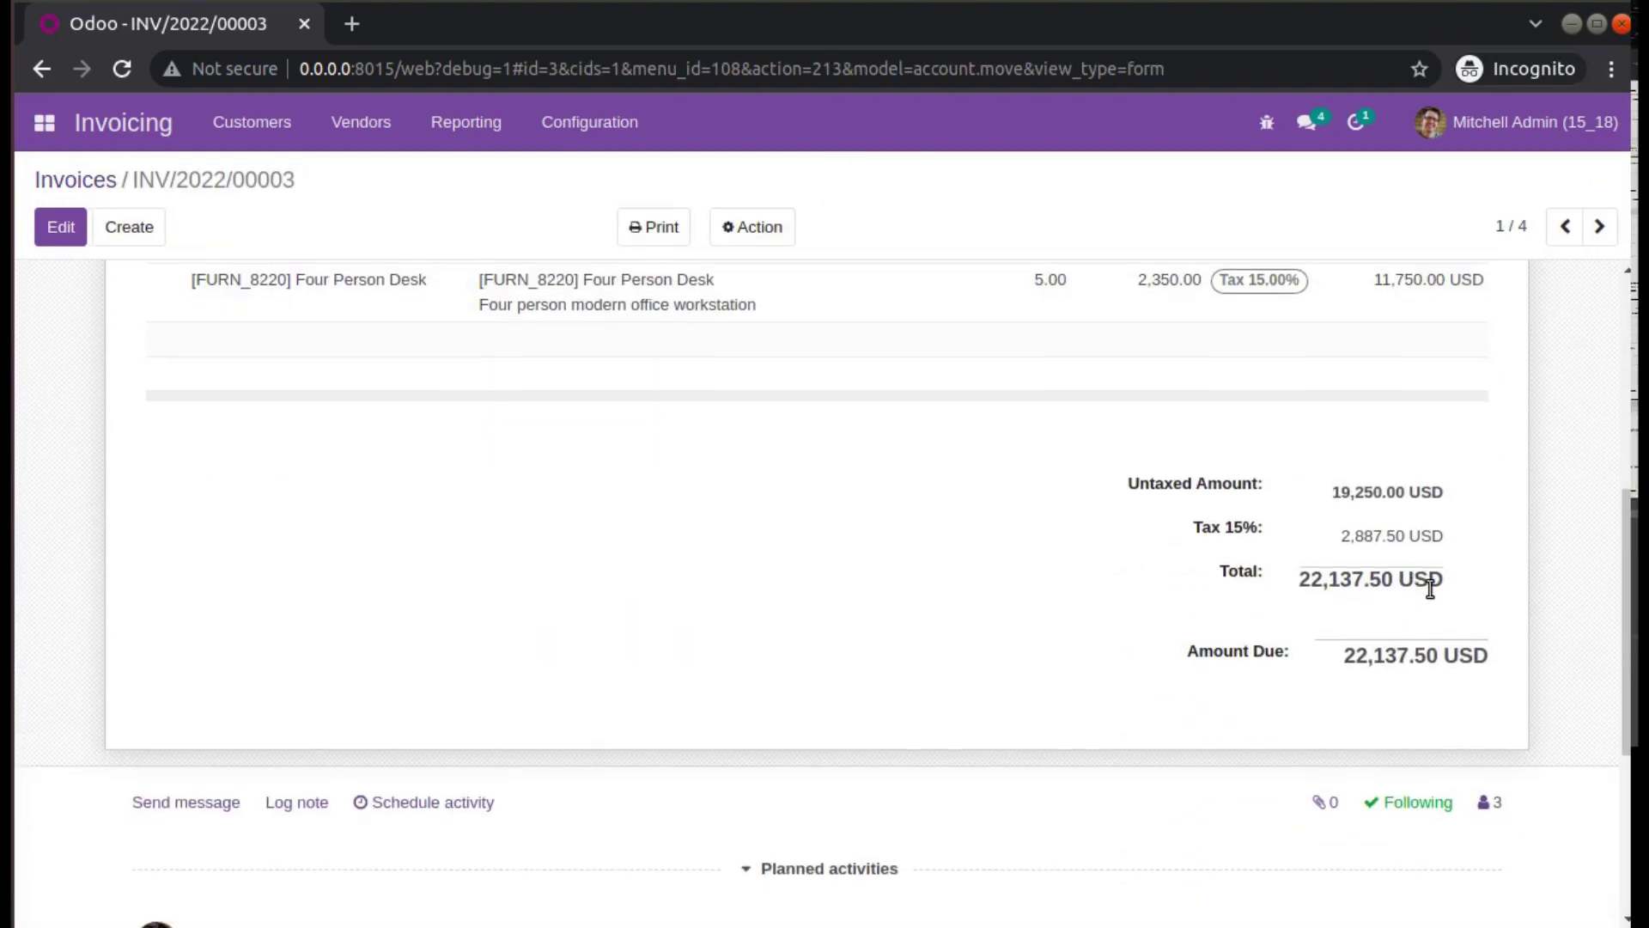
mouse_move(1438, 592)
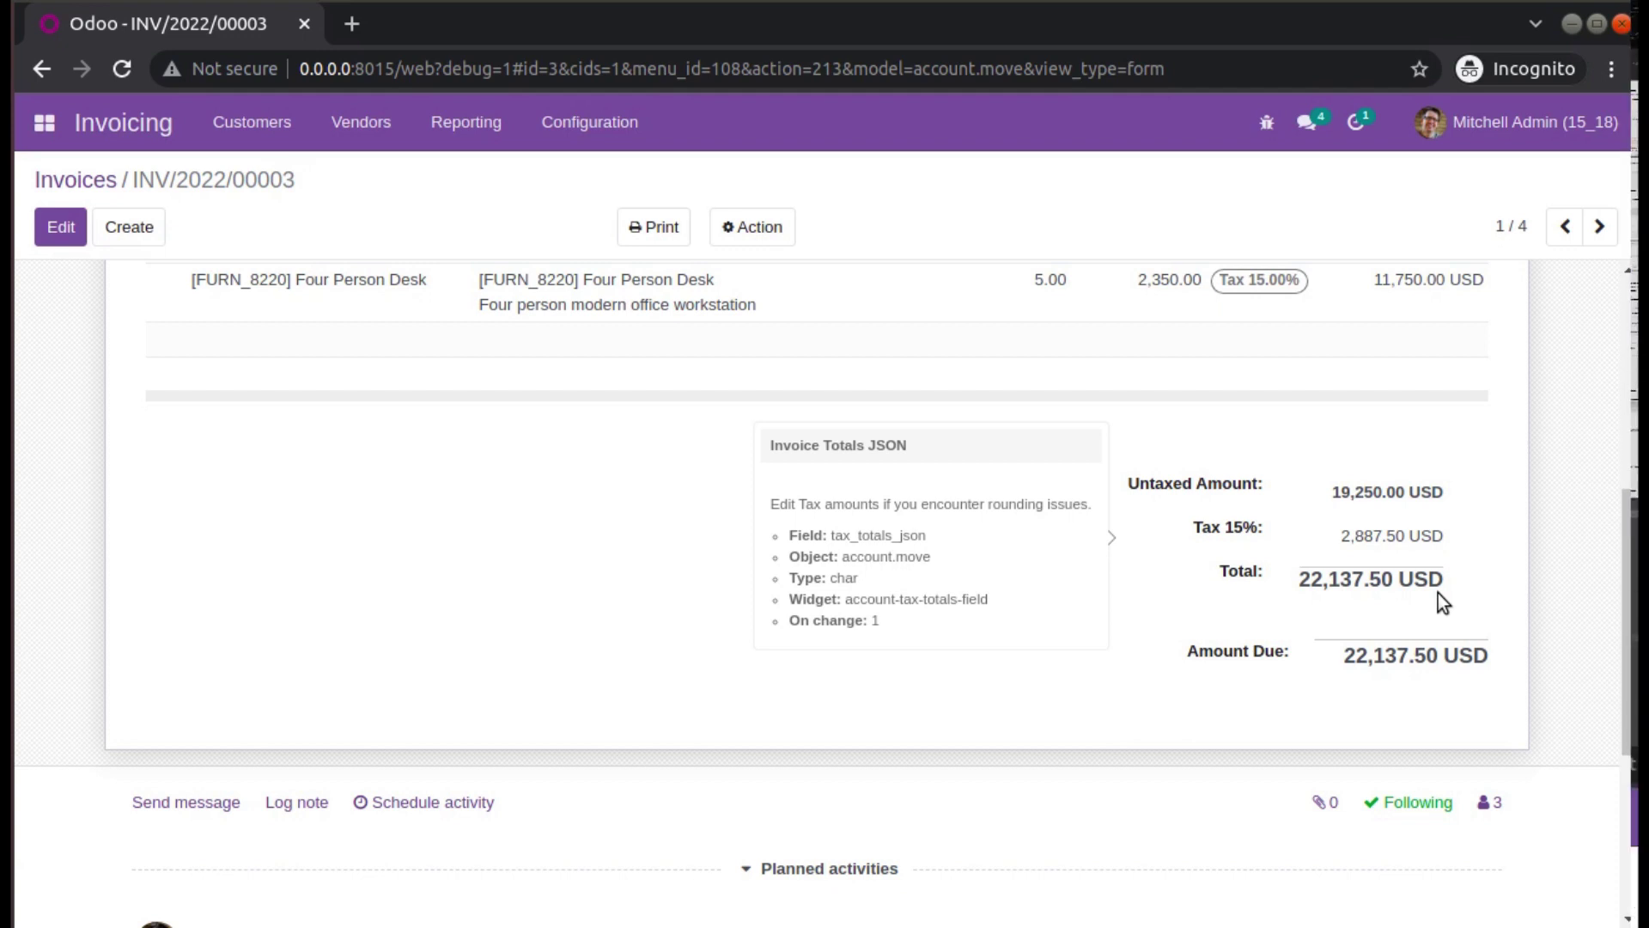
Step: Open the USD currency record to review its 'USD' symbol and After Amount position
click(592, 128)
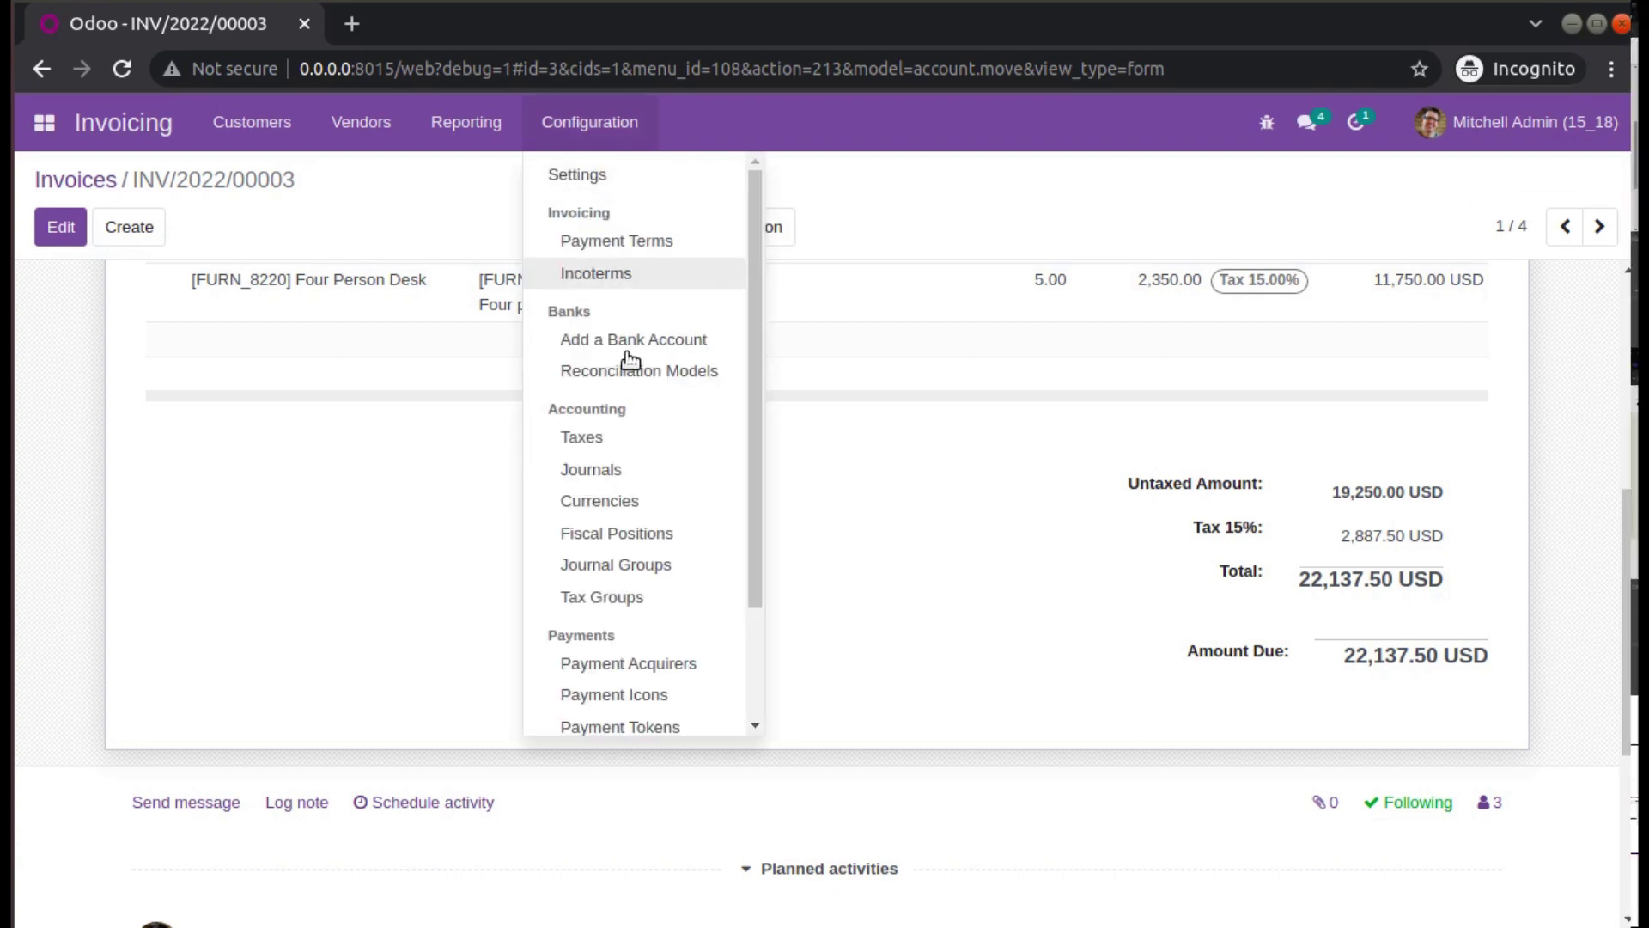
click(640, 500)
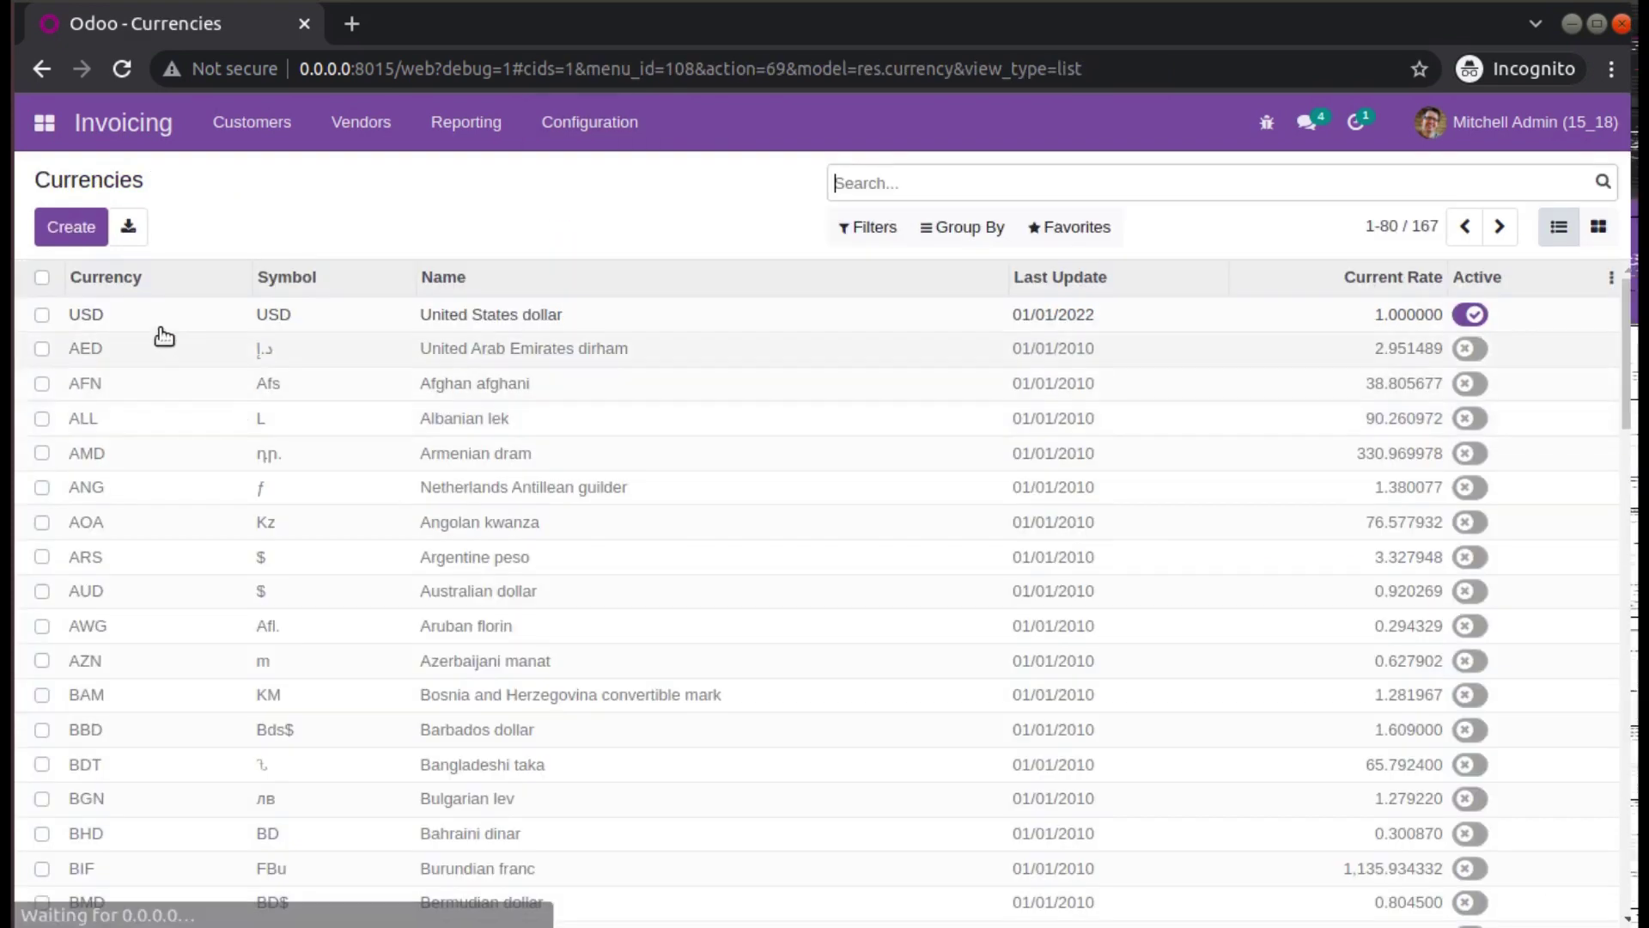
click(129, 311)
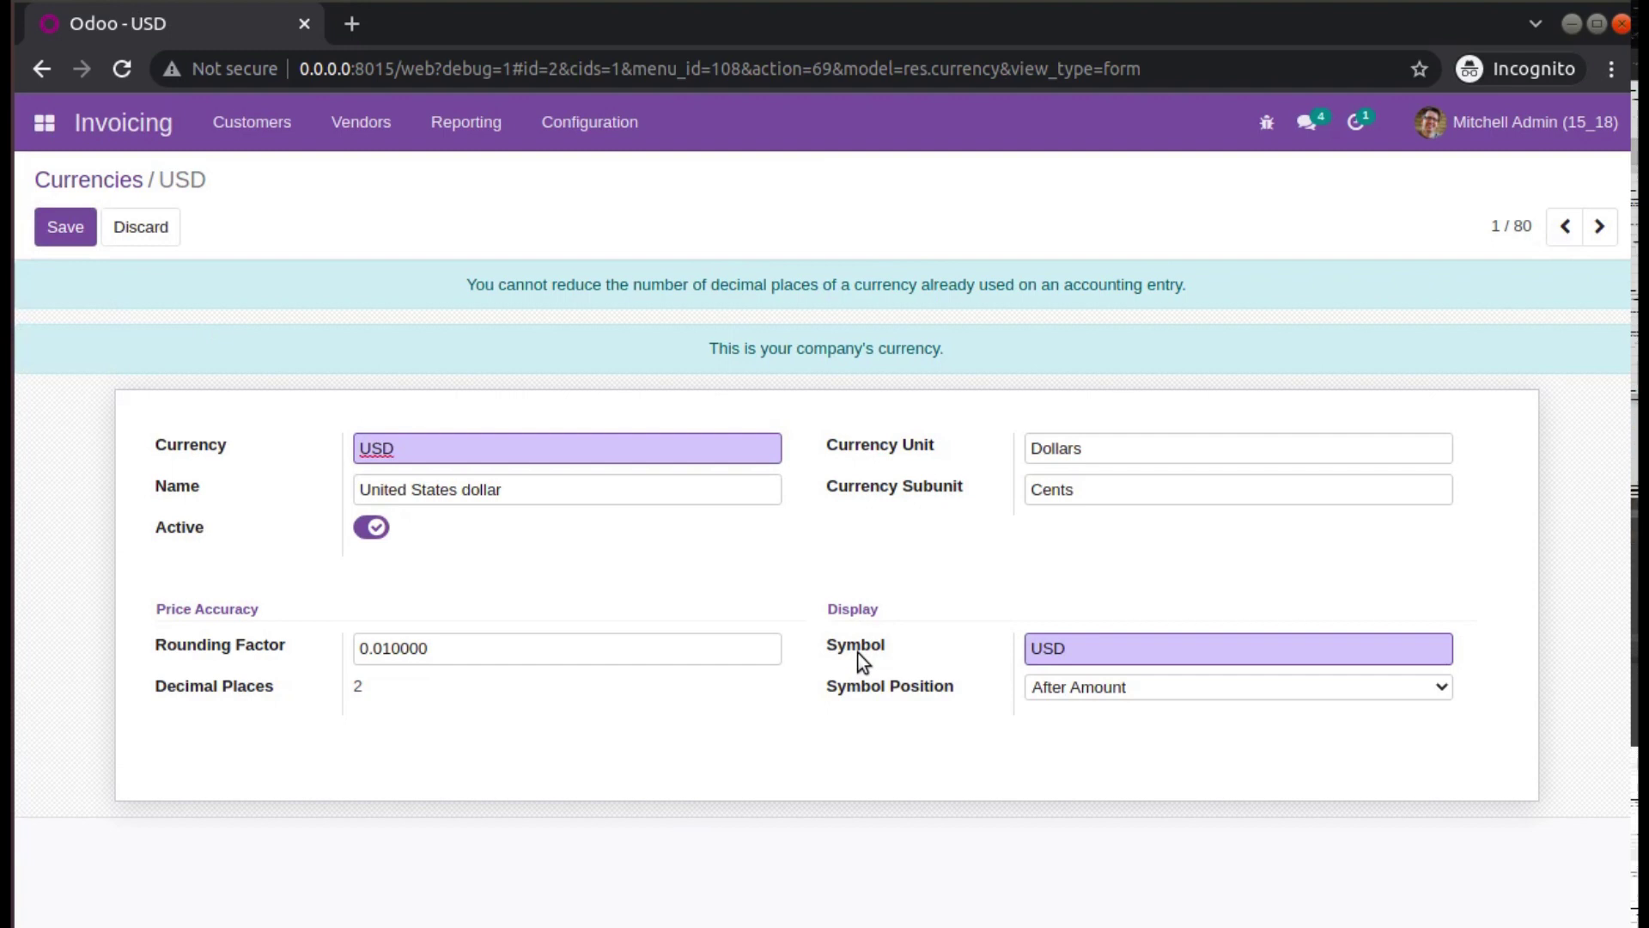
double_click(1078, 645)
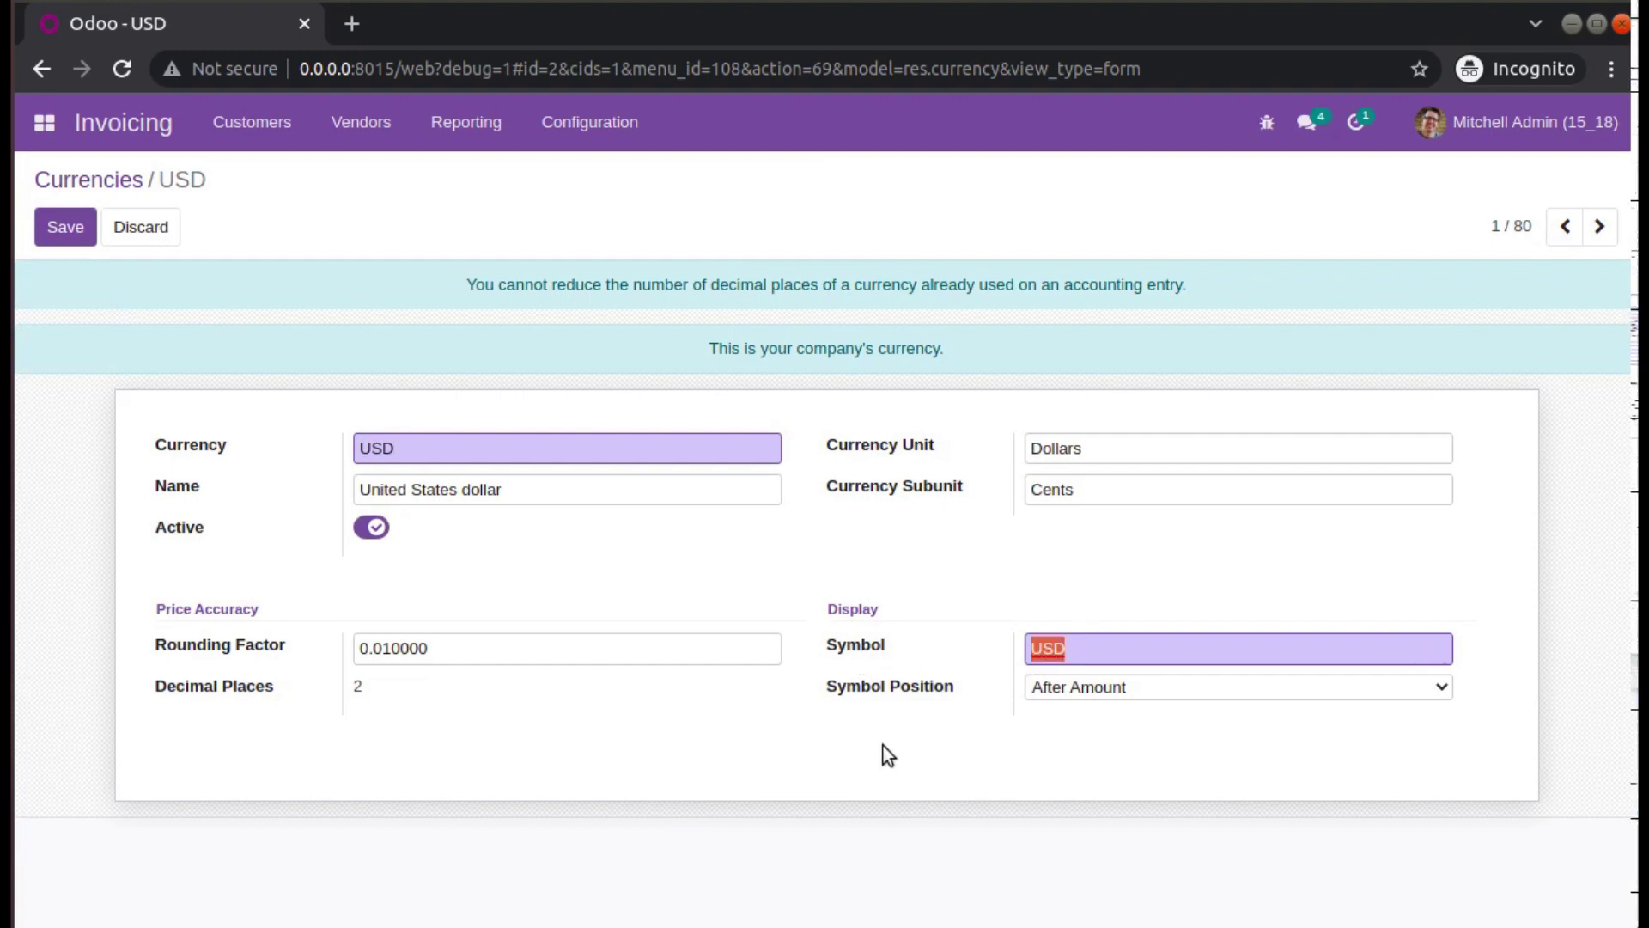
click(1042, 687)
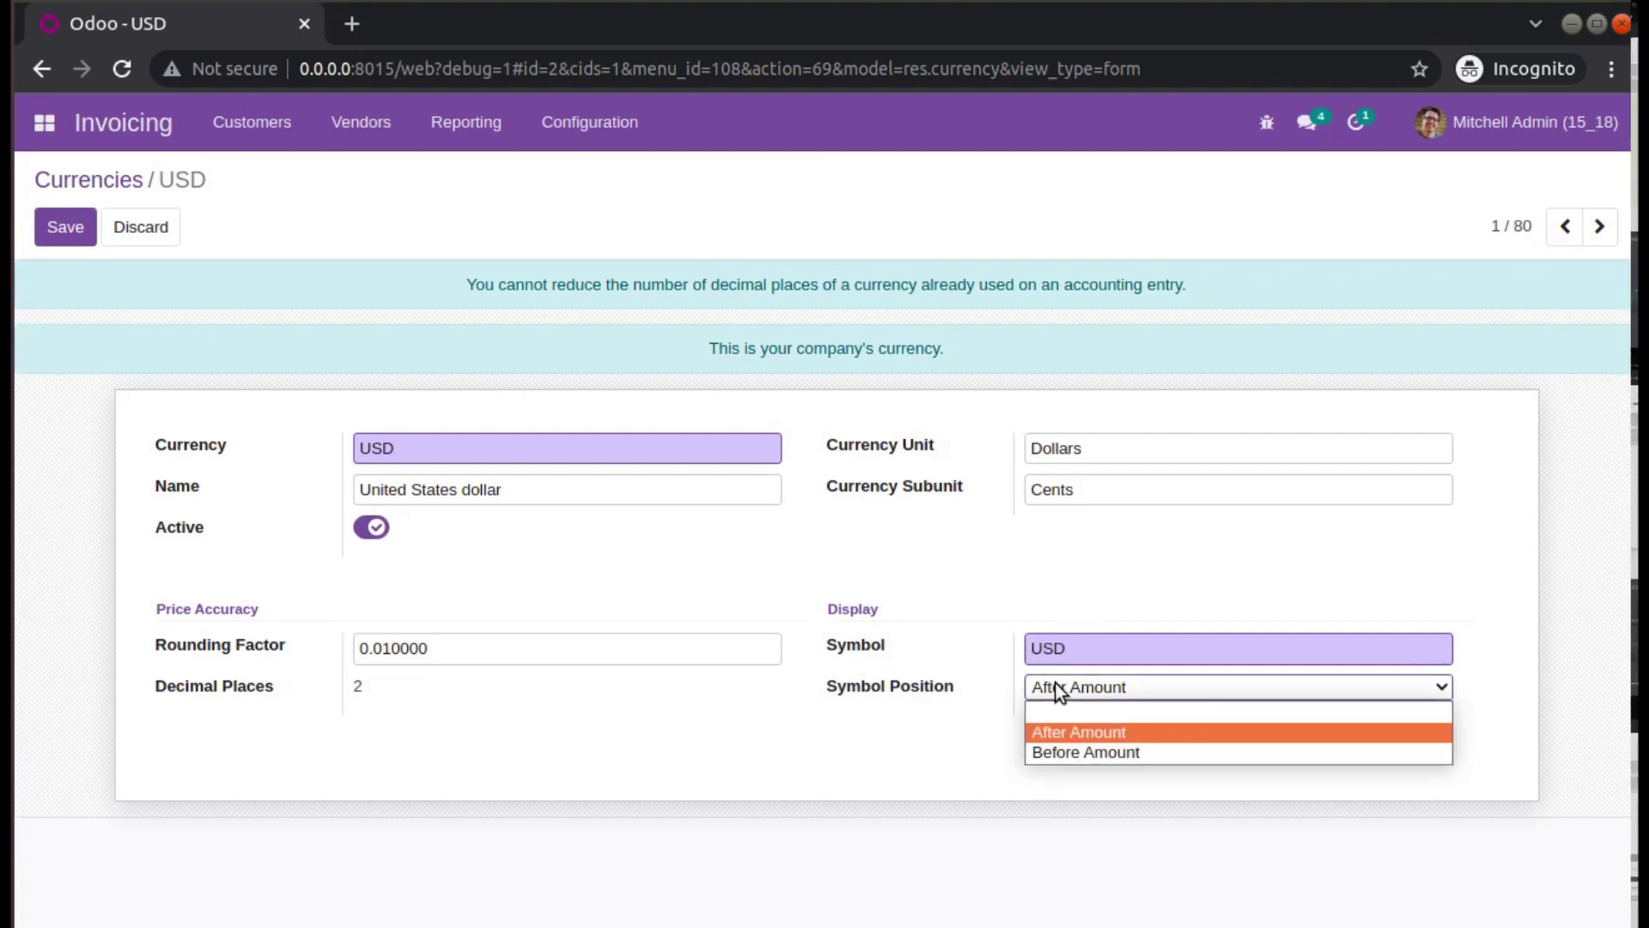